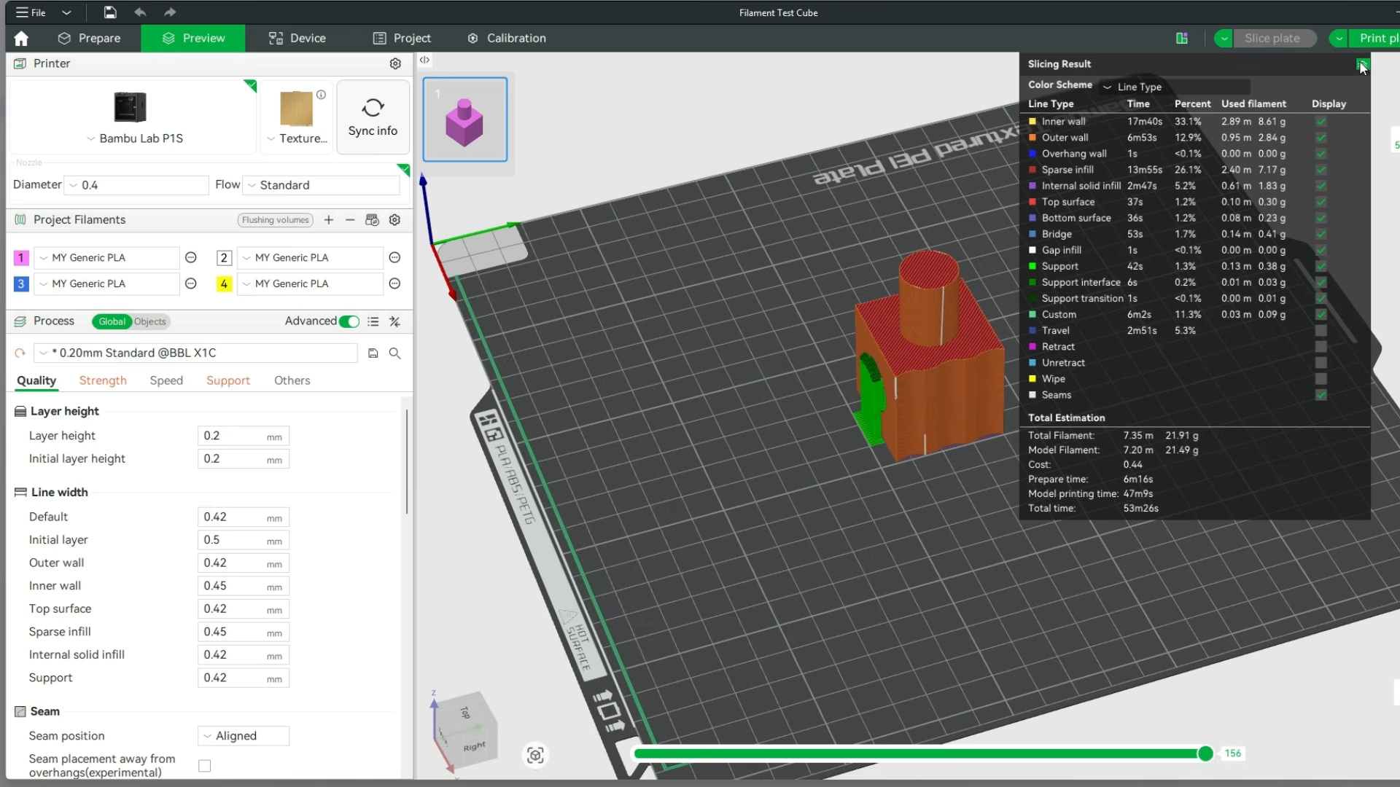
click(92, 41)
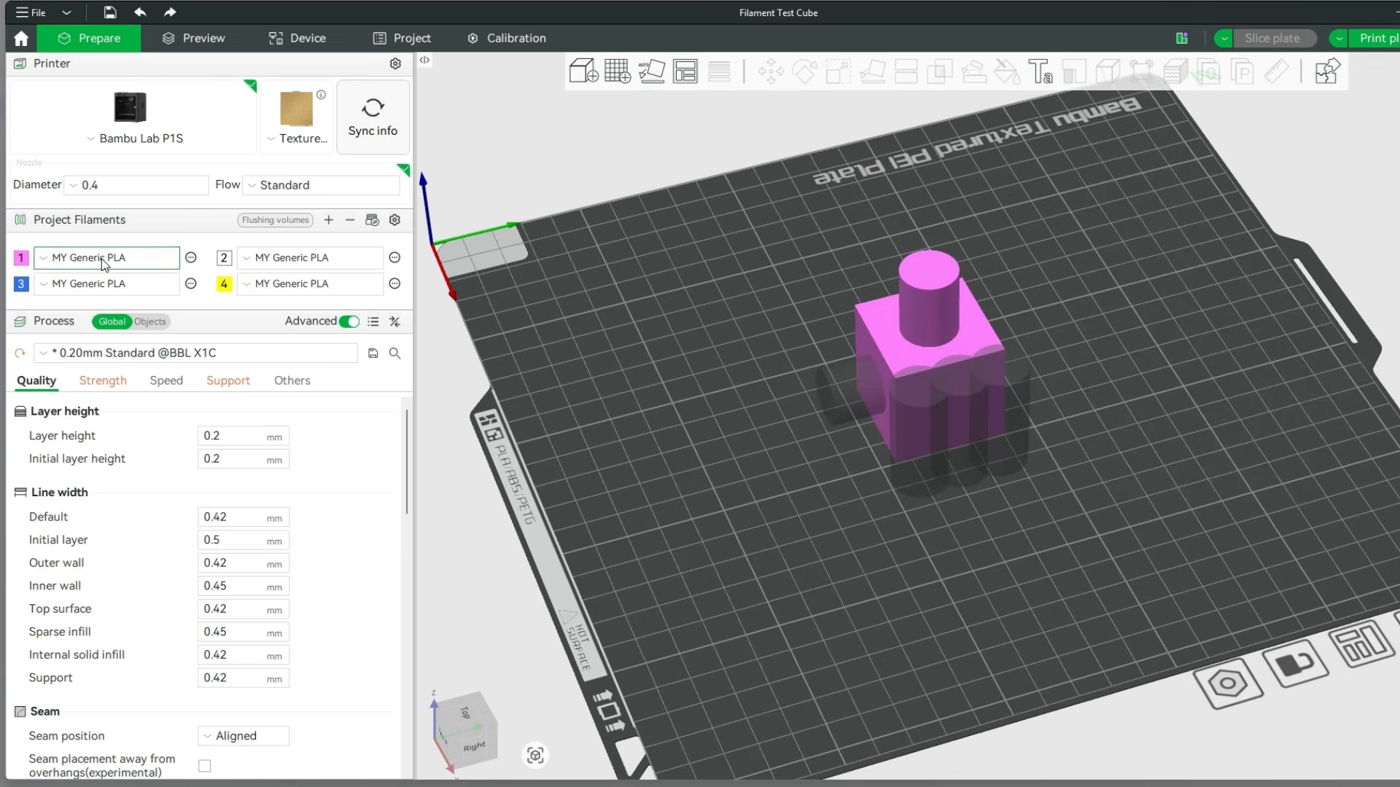
click(62, 355)
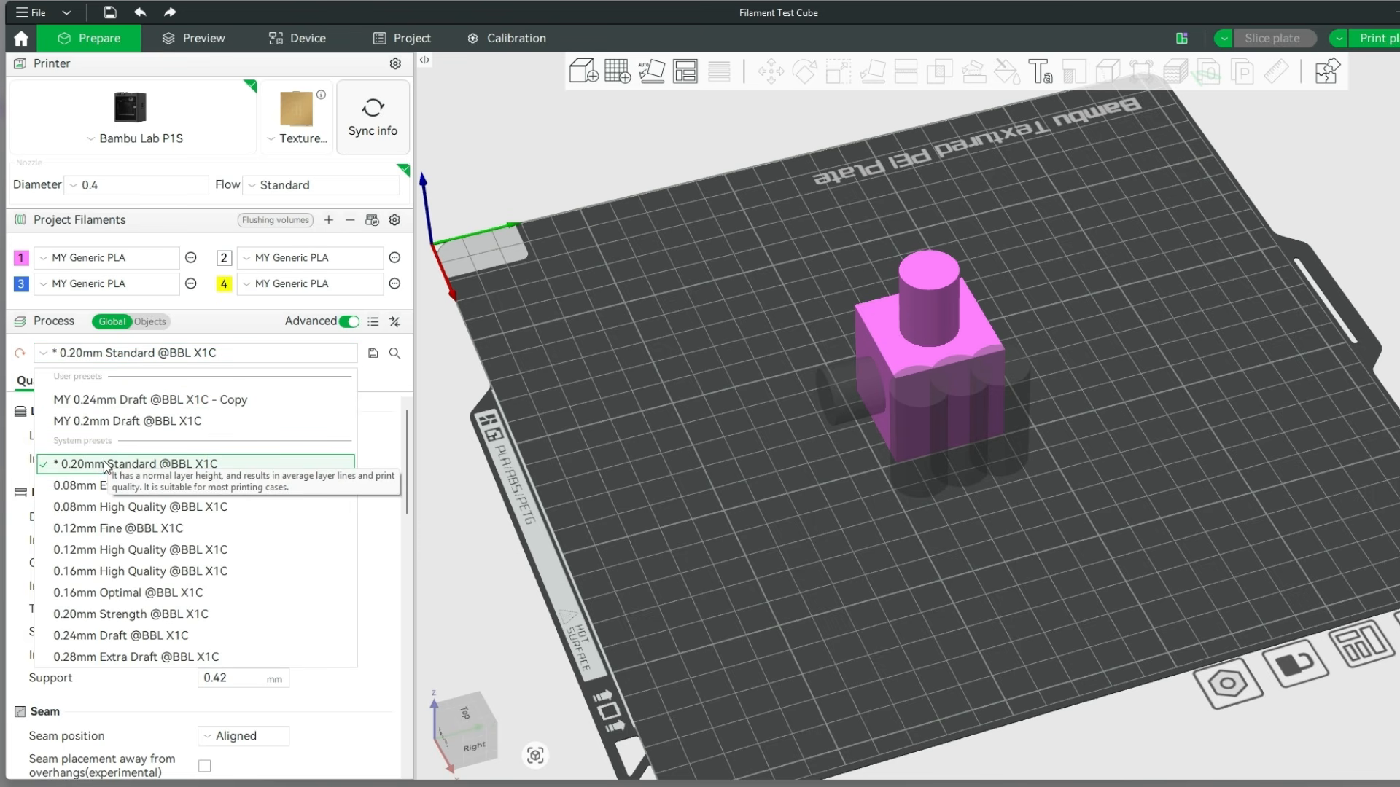
click(91, 636)
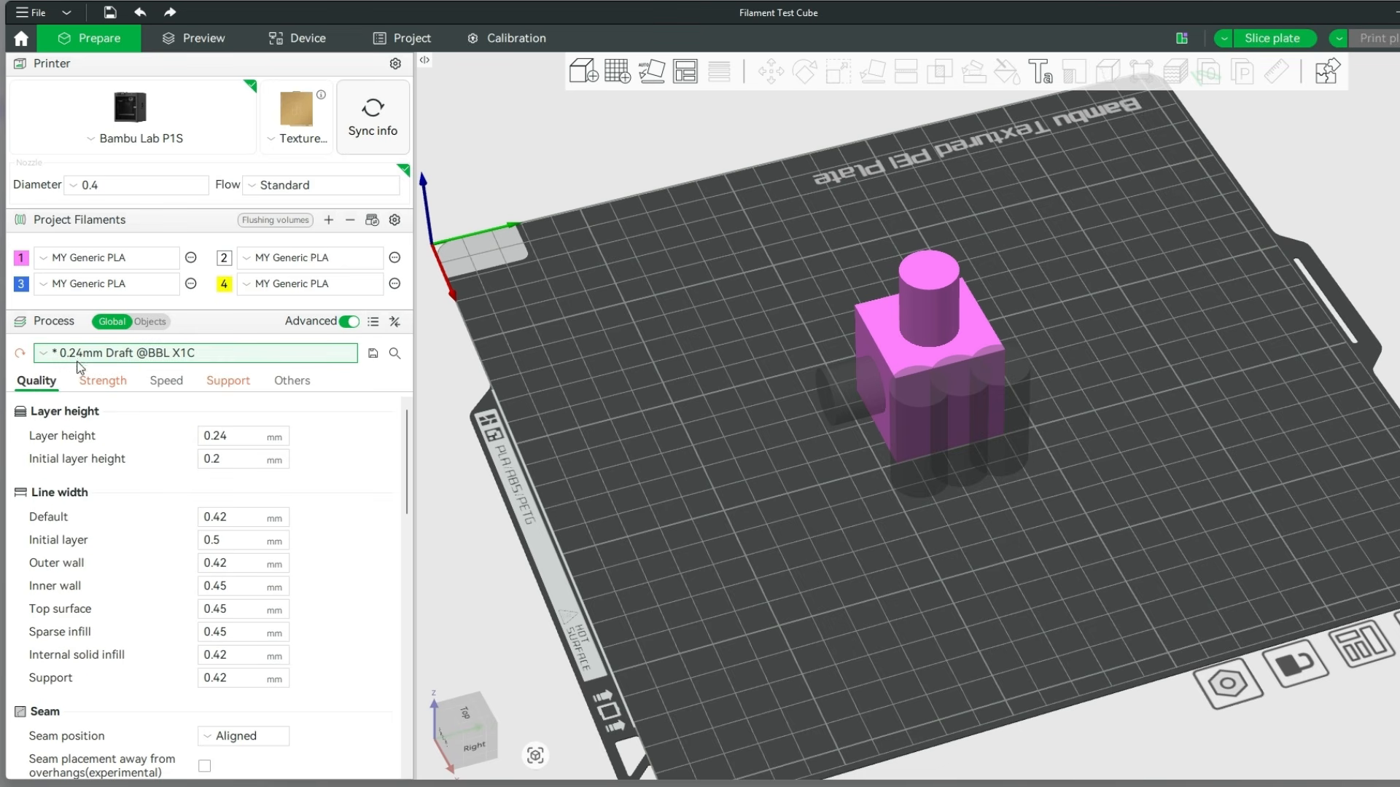
click(1281, 45)
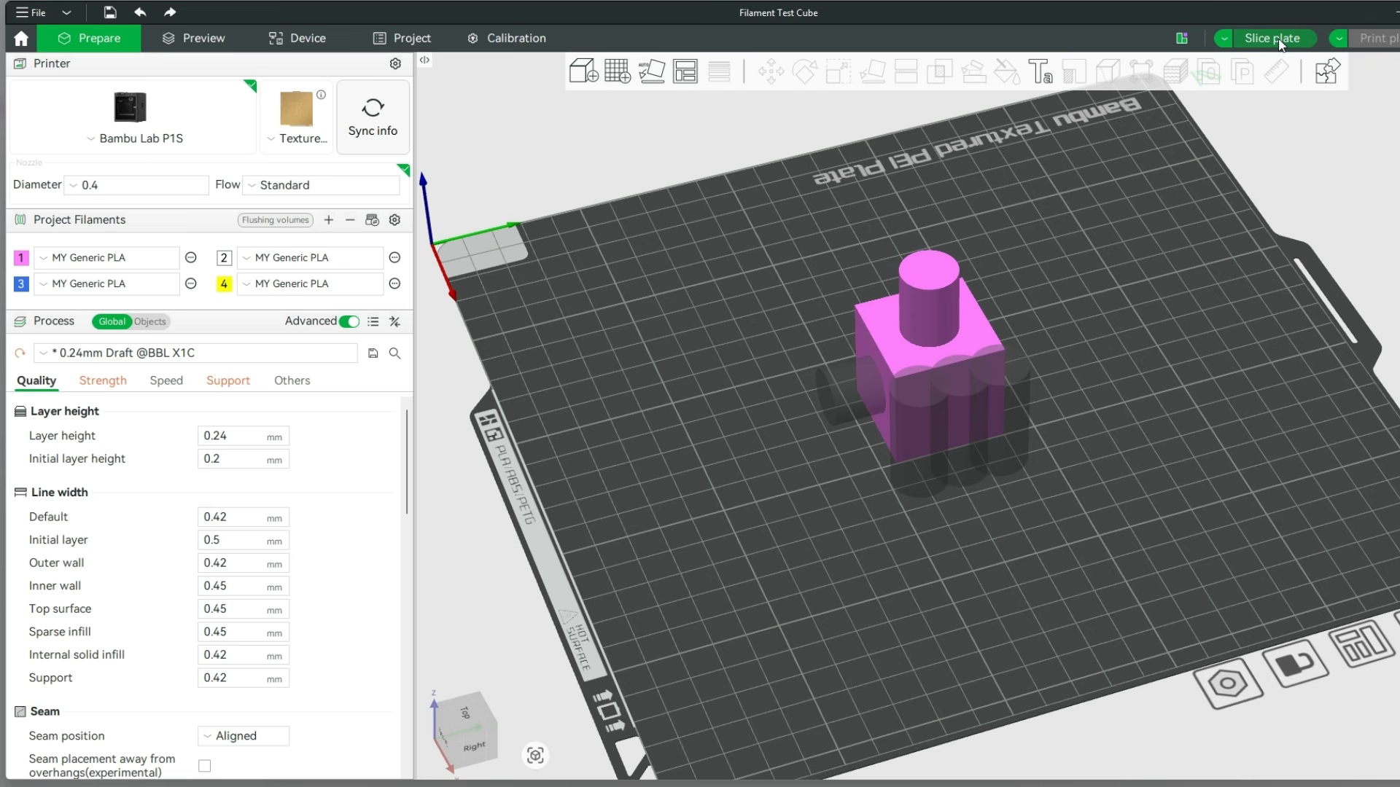
click(1281, 46)
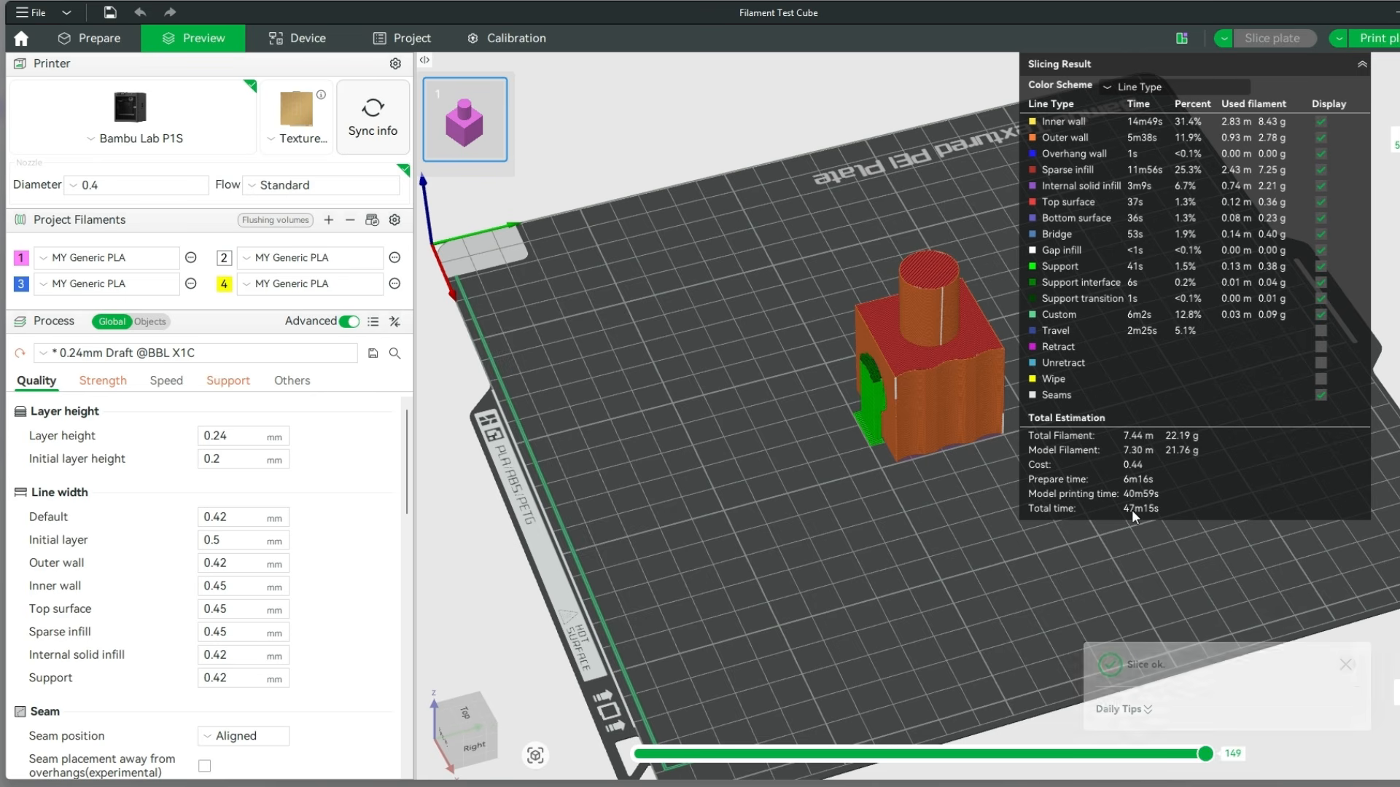
drag(903, 528, 1012, 405)
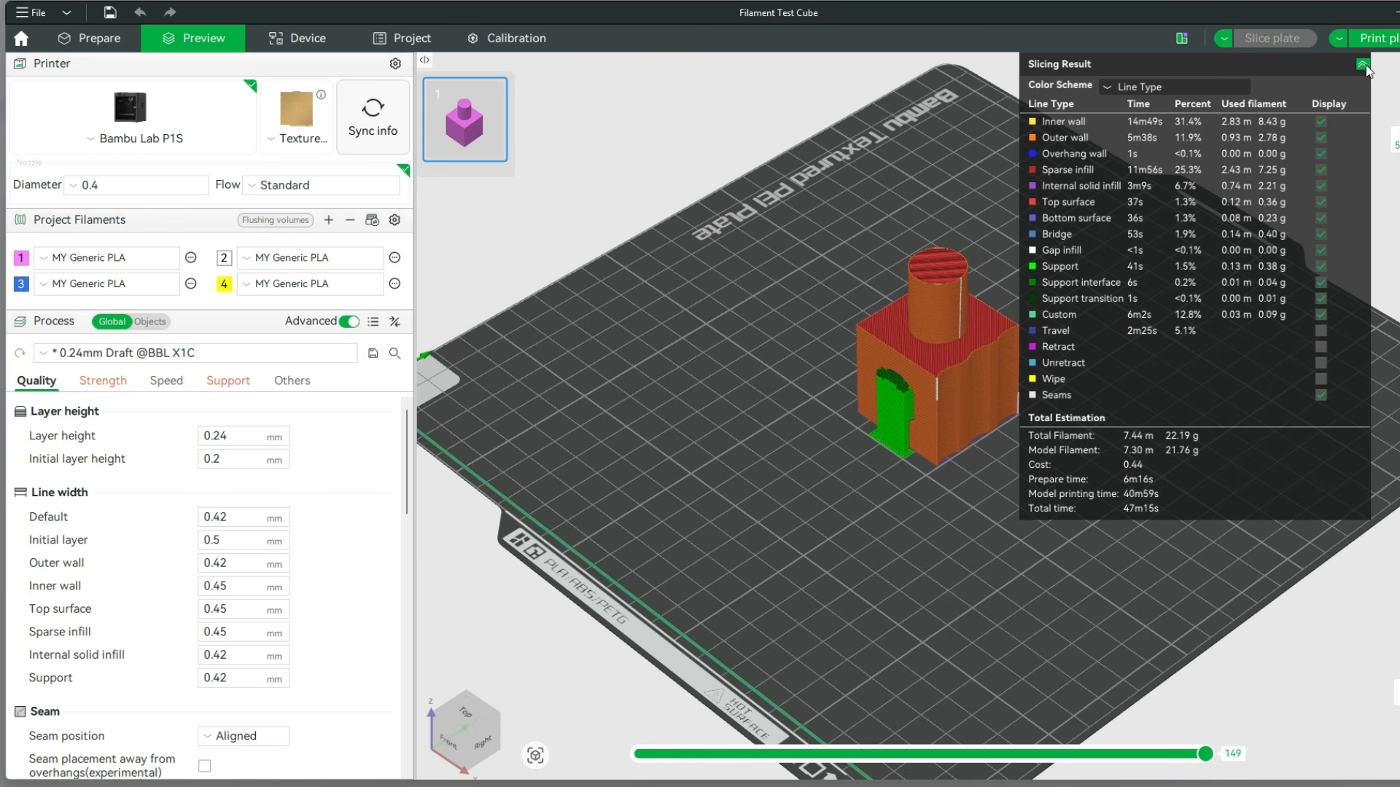
drag(796, 452, 1013, 401)
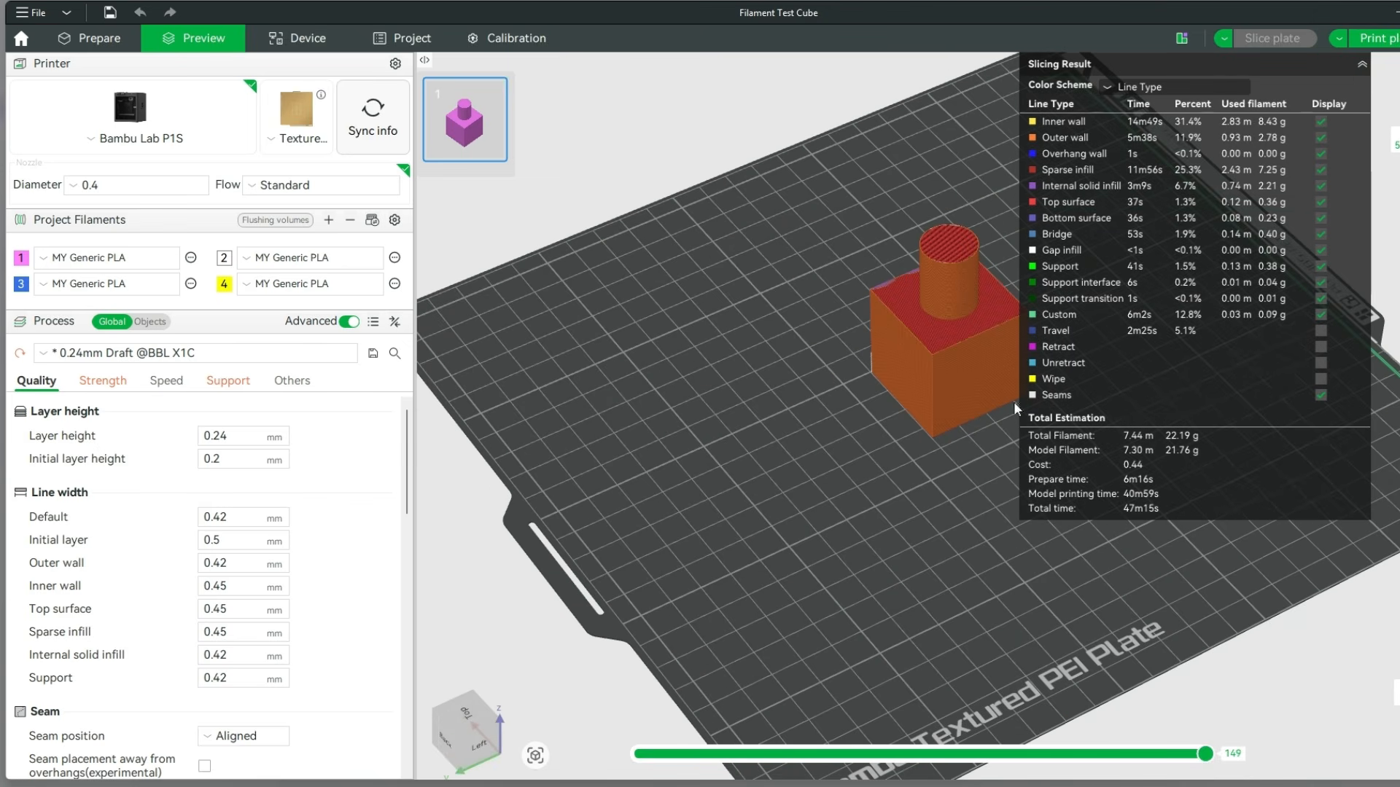
click(1362, 65)
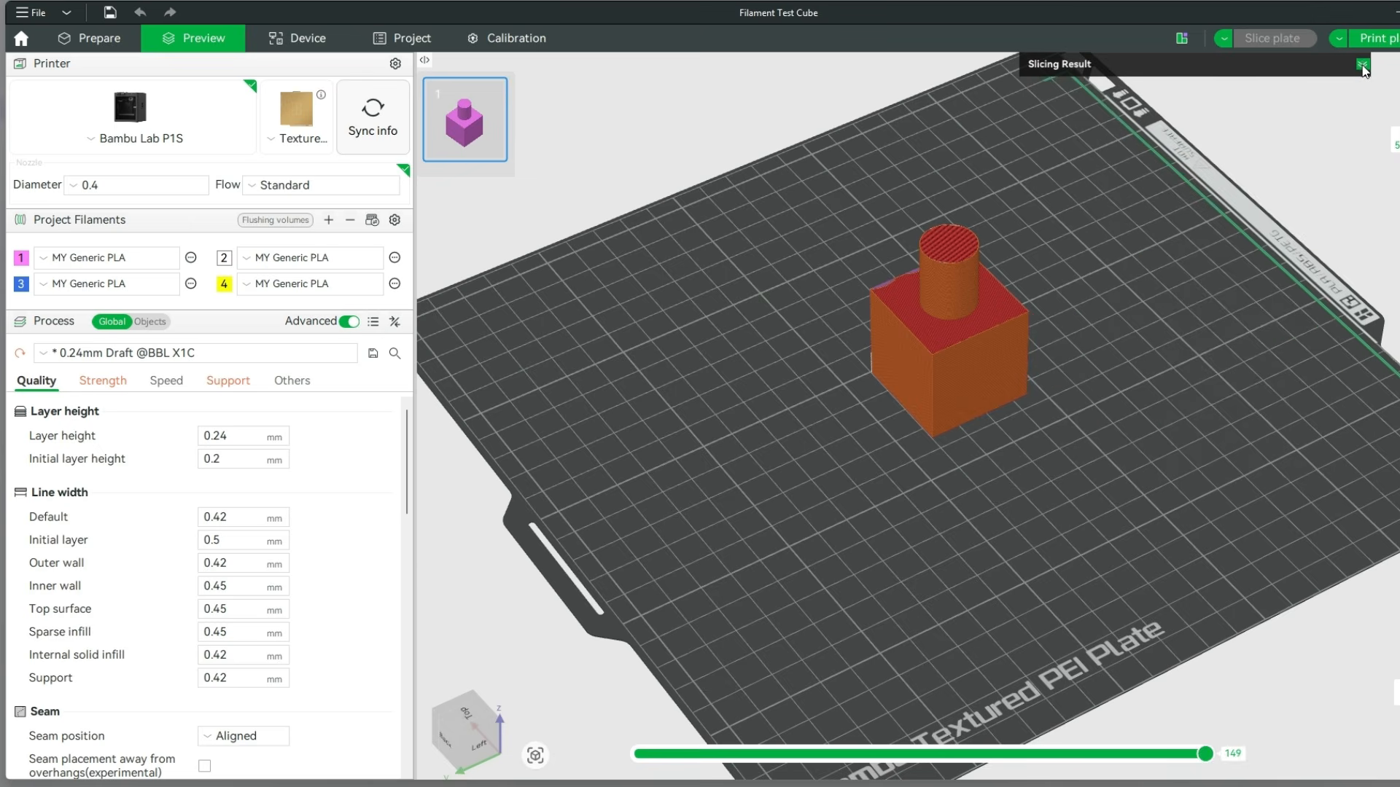
Set the default, outer wall and inner wall line widths to 0.48 mm in the process settings
click(73, 49)
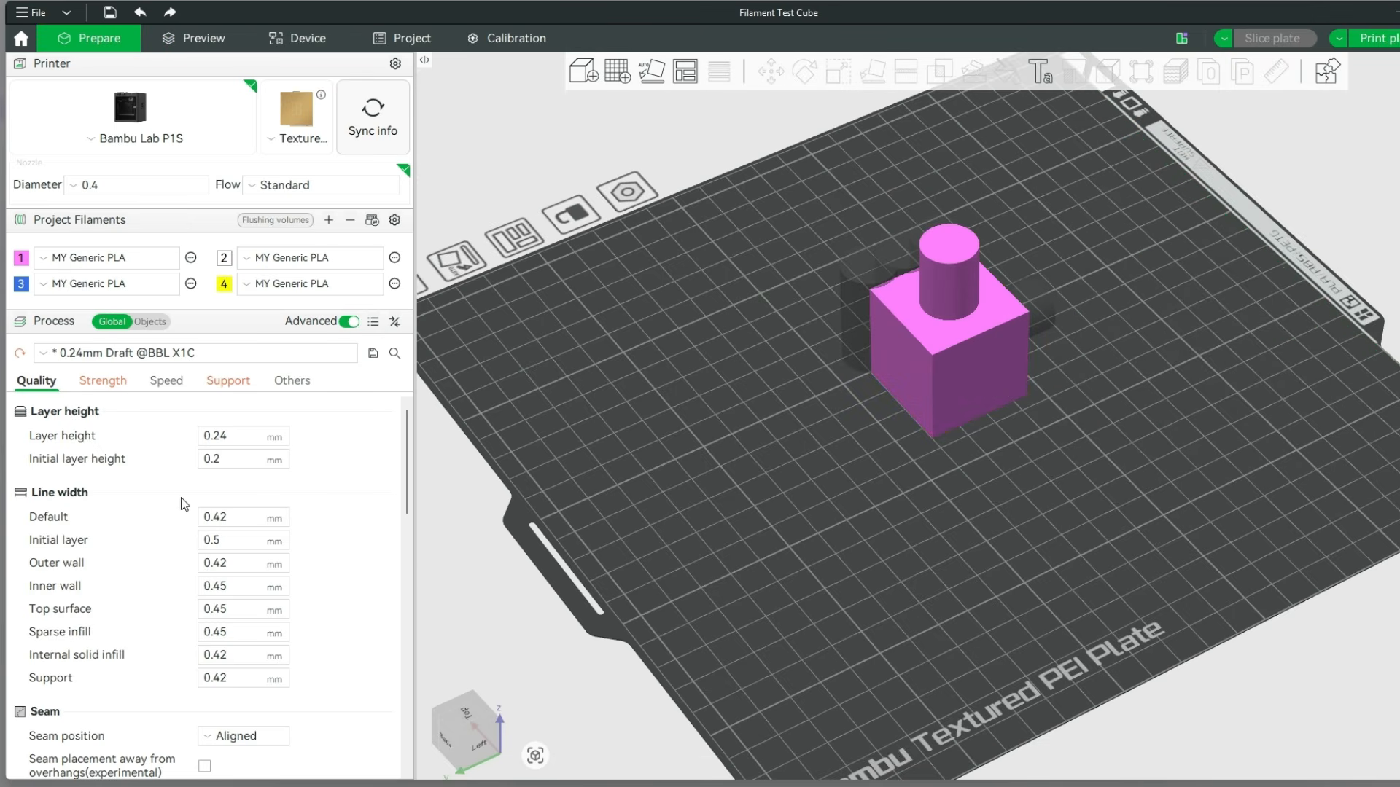
scroll(182, 500, down, 5)
scroll(175, 488, down, 4)
scroll(161, 488, up, 6)
scroll(161, 488, up, 3)
key(BackSpace)
text(8)
click(252, 560)
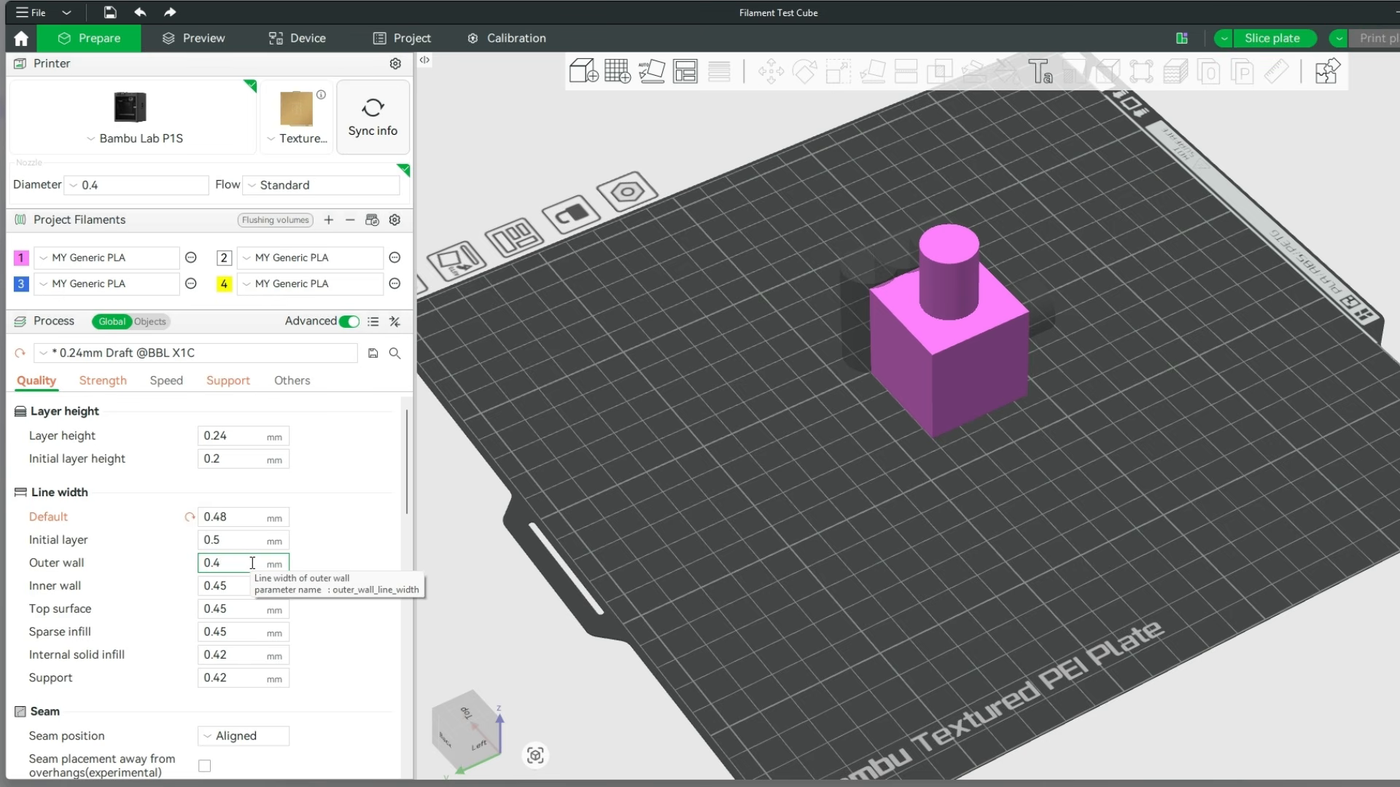
text(8)
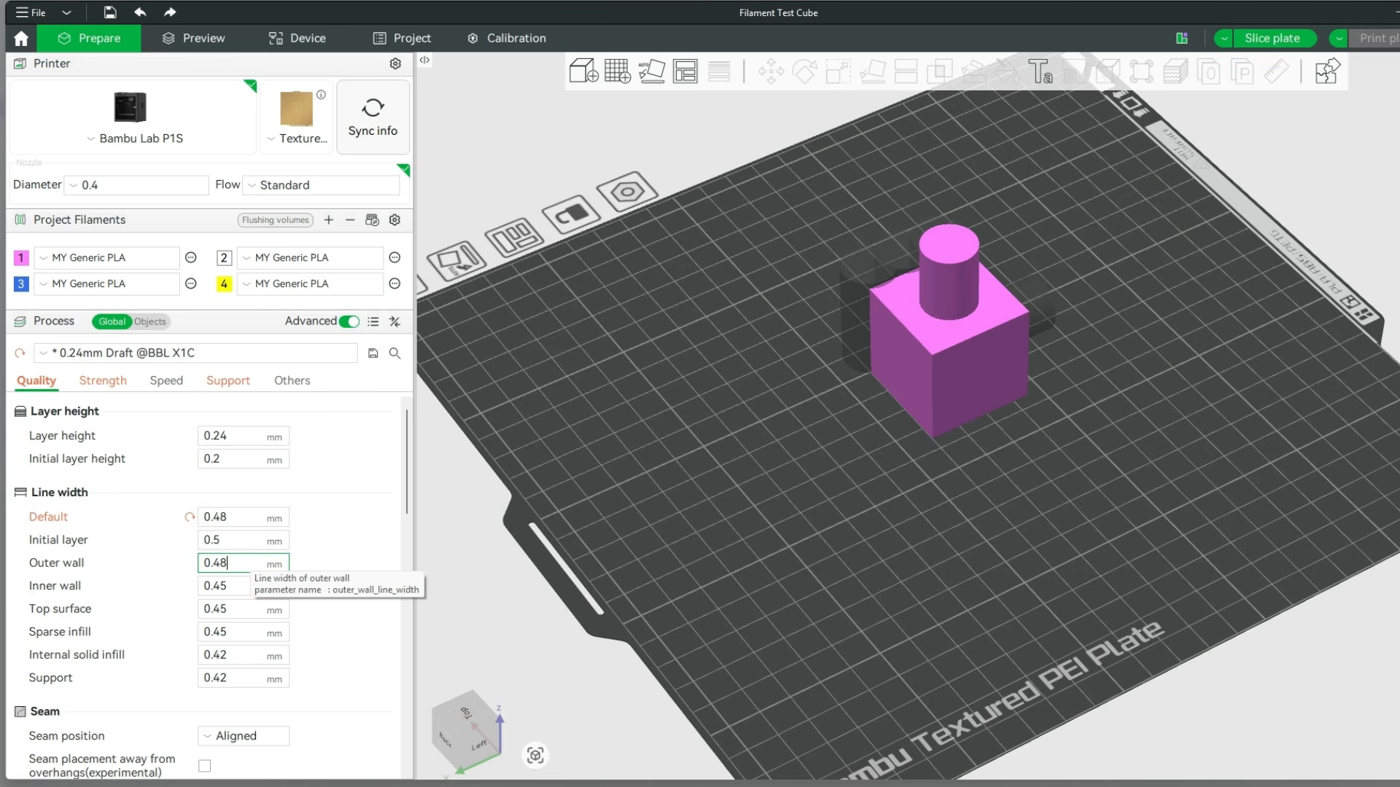
click(240, 587)
text(8)
click(324, 558)
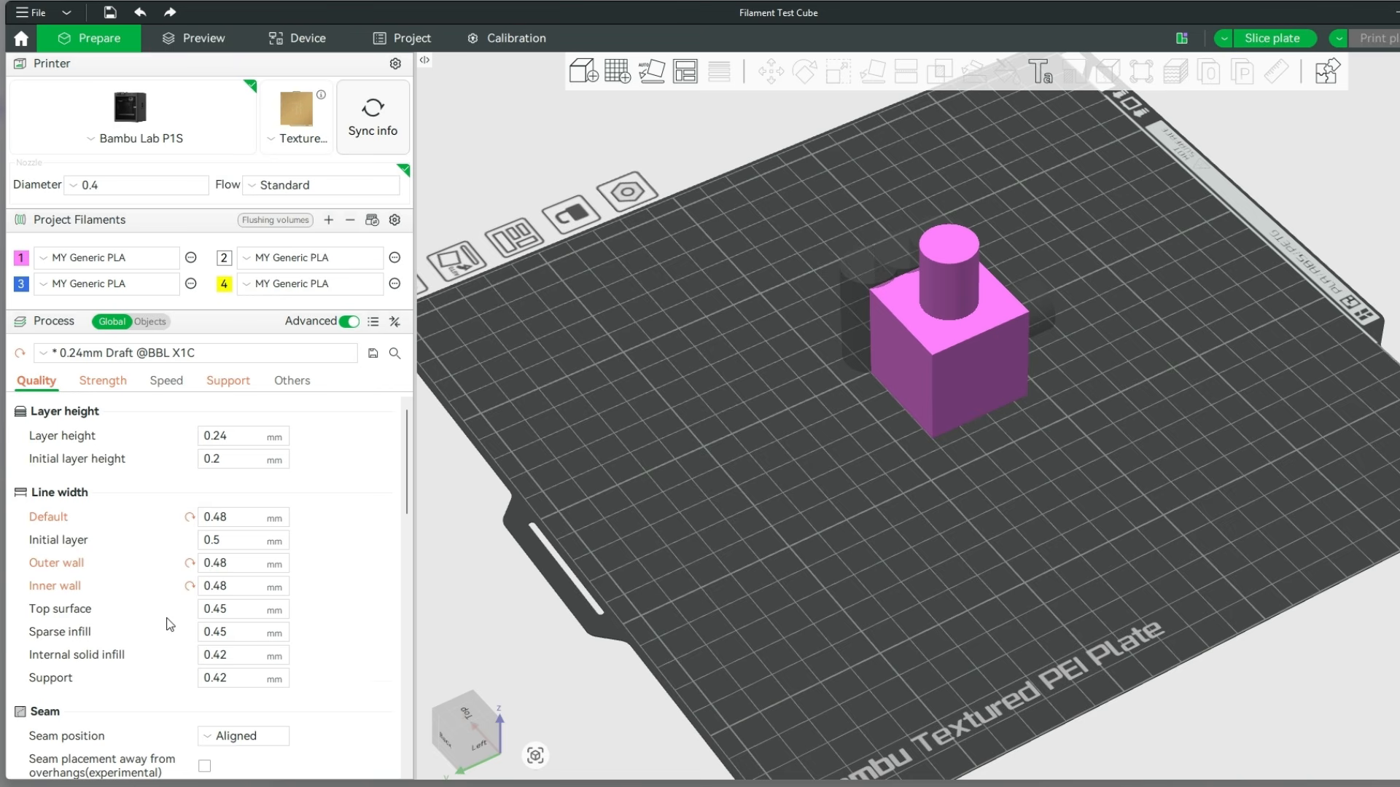
scroll(169, 624, down, 1)
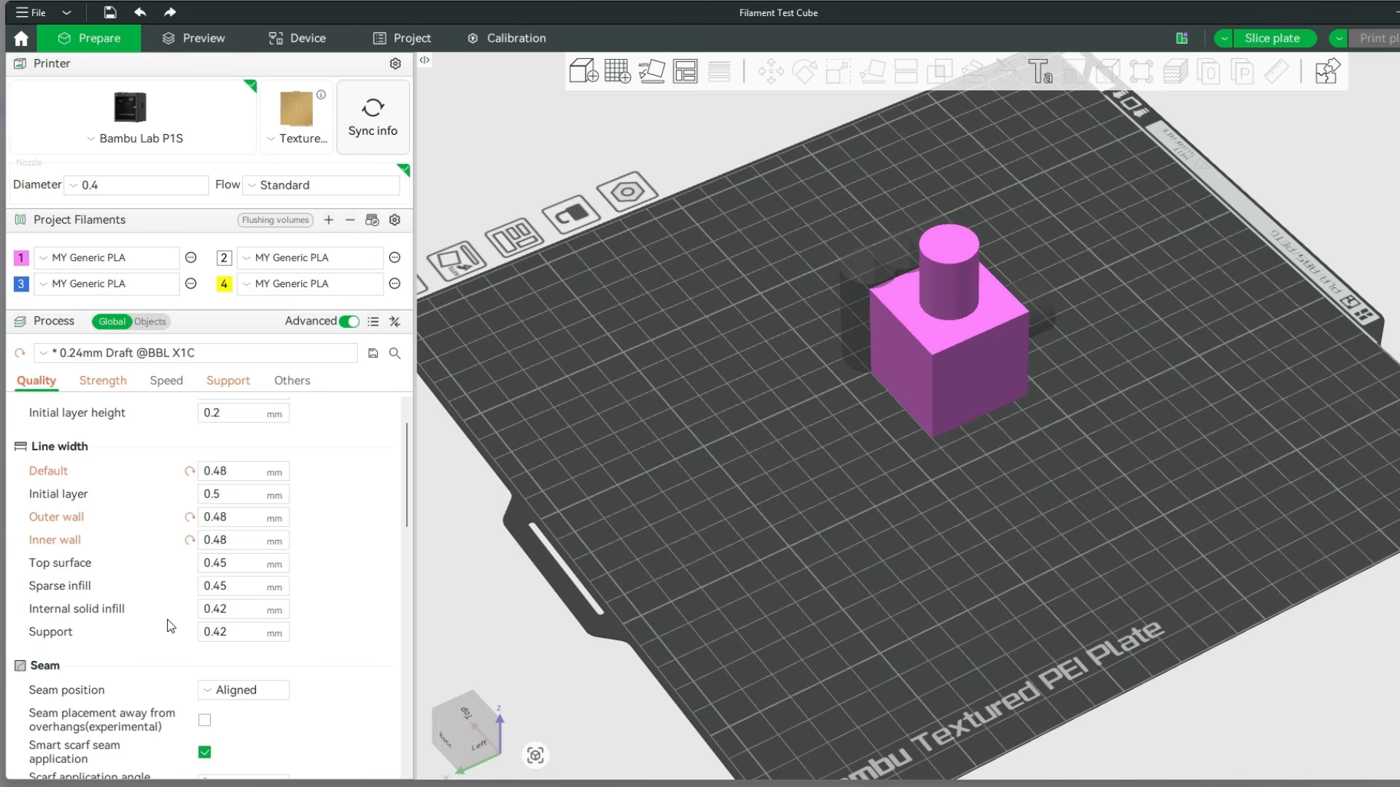
Reduce the wall loops to 2 in the strength settings
click(105, 382)
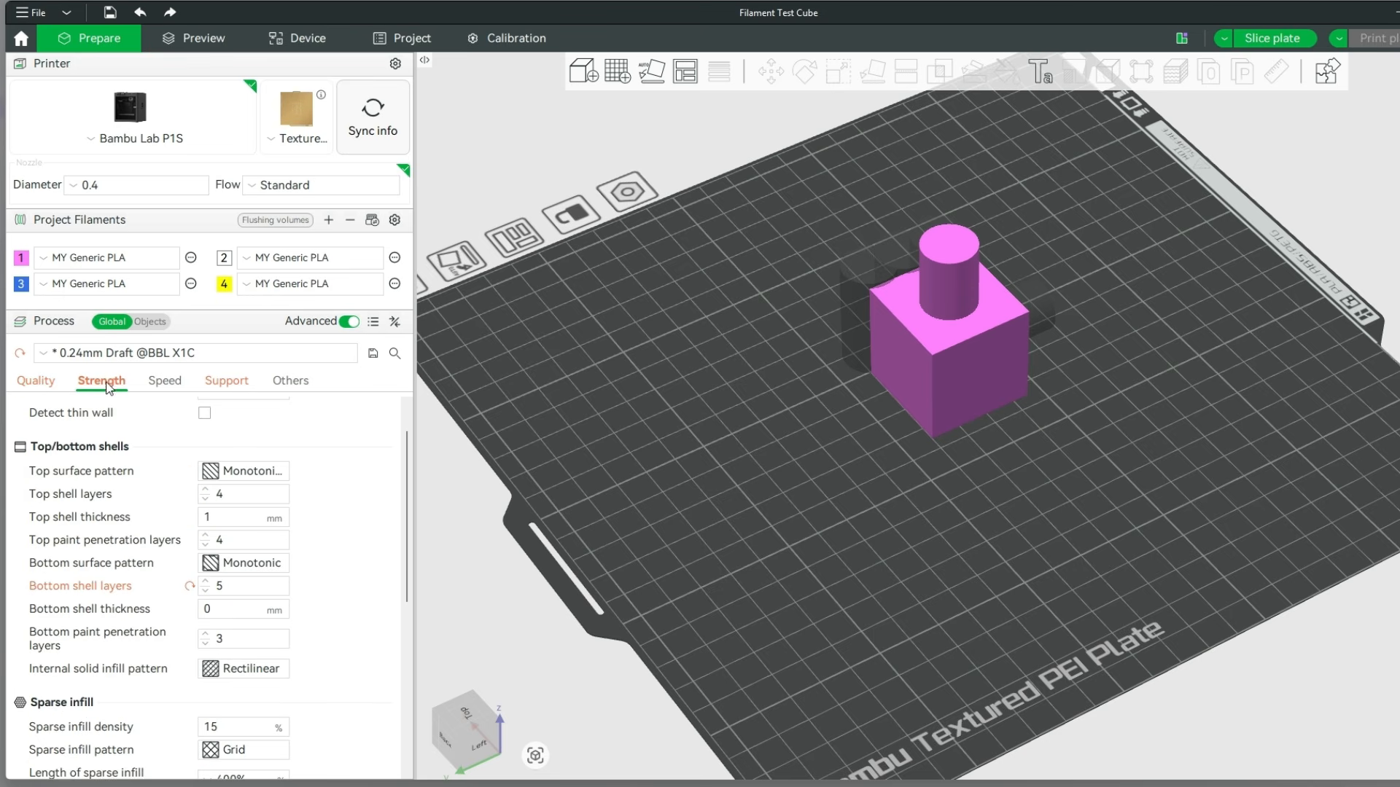
scroll(251, 531, up, 1)
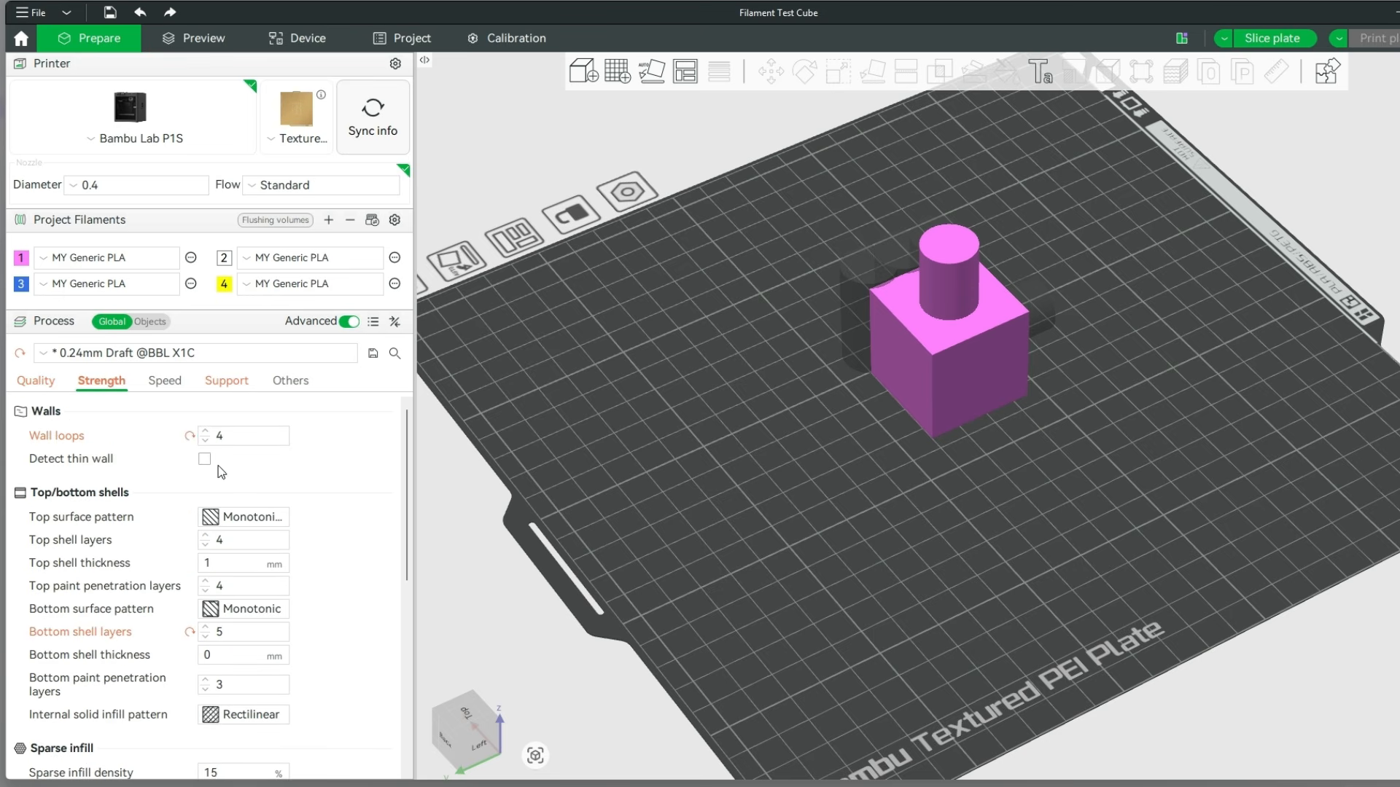
click(204, 440)
click(204, 441)
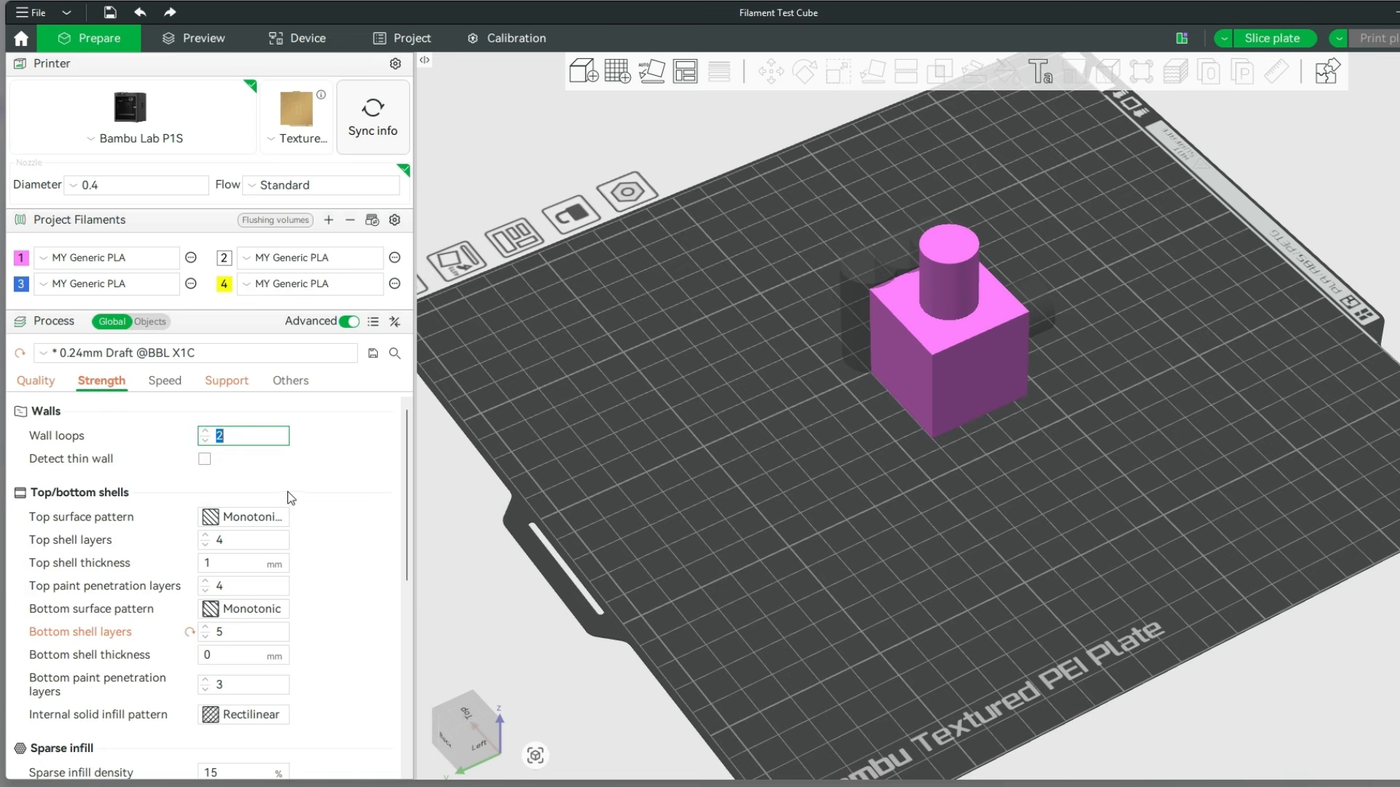
Set both the top shell layers and the bottom shell layers to 3
scroll(291, 498, down, 1)
click(205, 500)
click(205, 591)
click(205, 591)
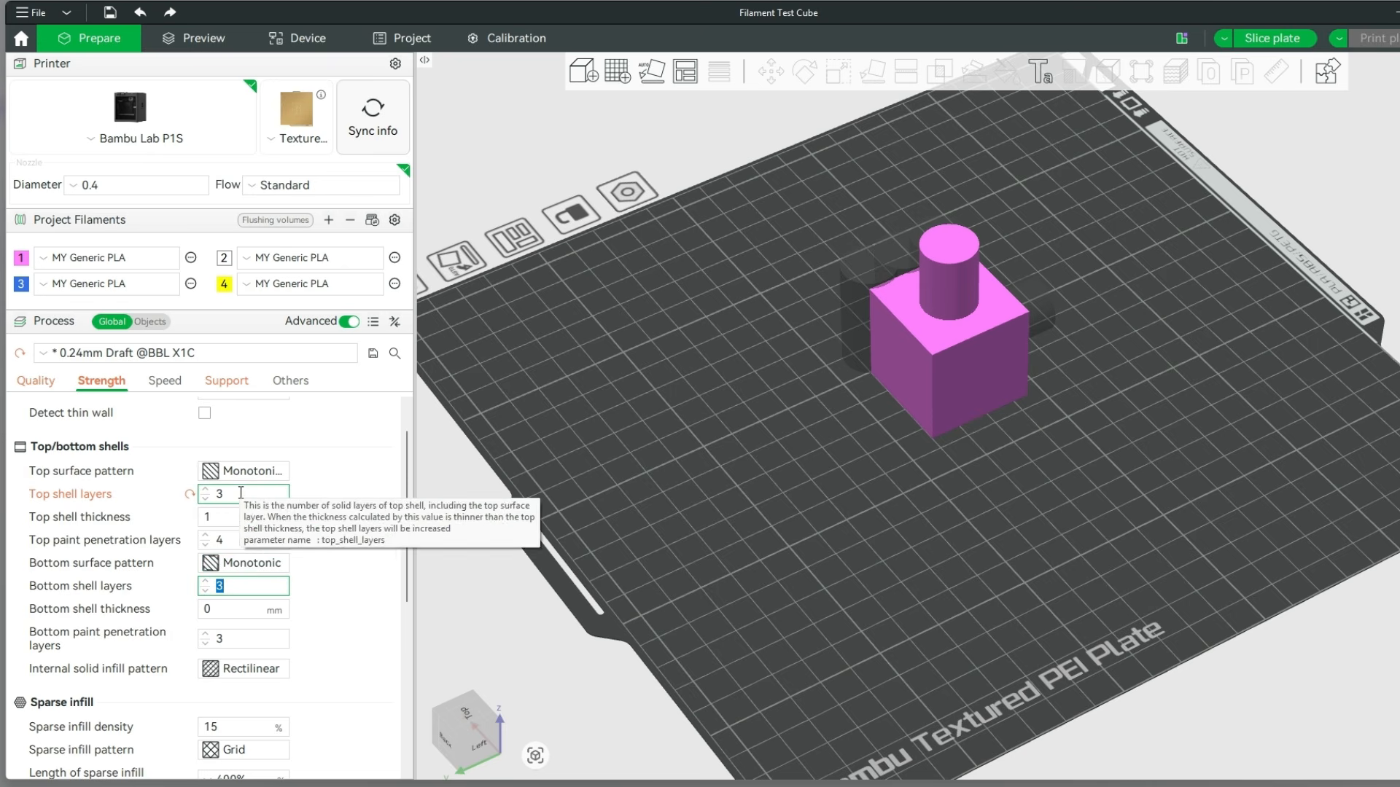
Set the sparse infill density to 10% and the sparse infill pattern to Lightning
scroll(251, 642, down, 3)
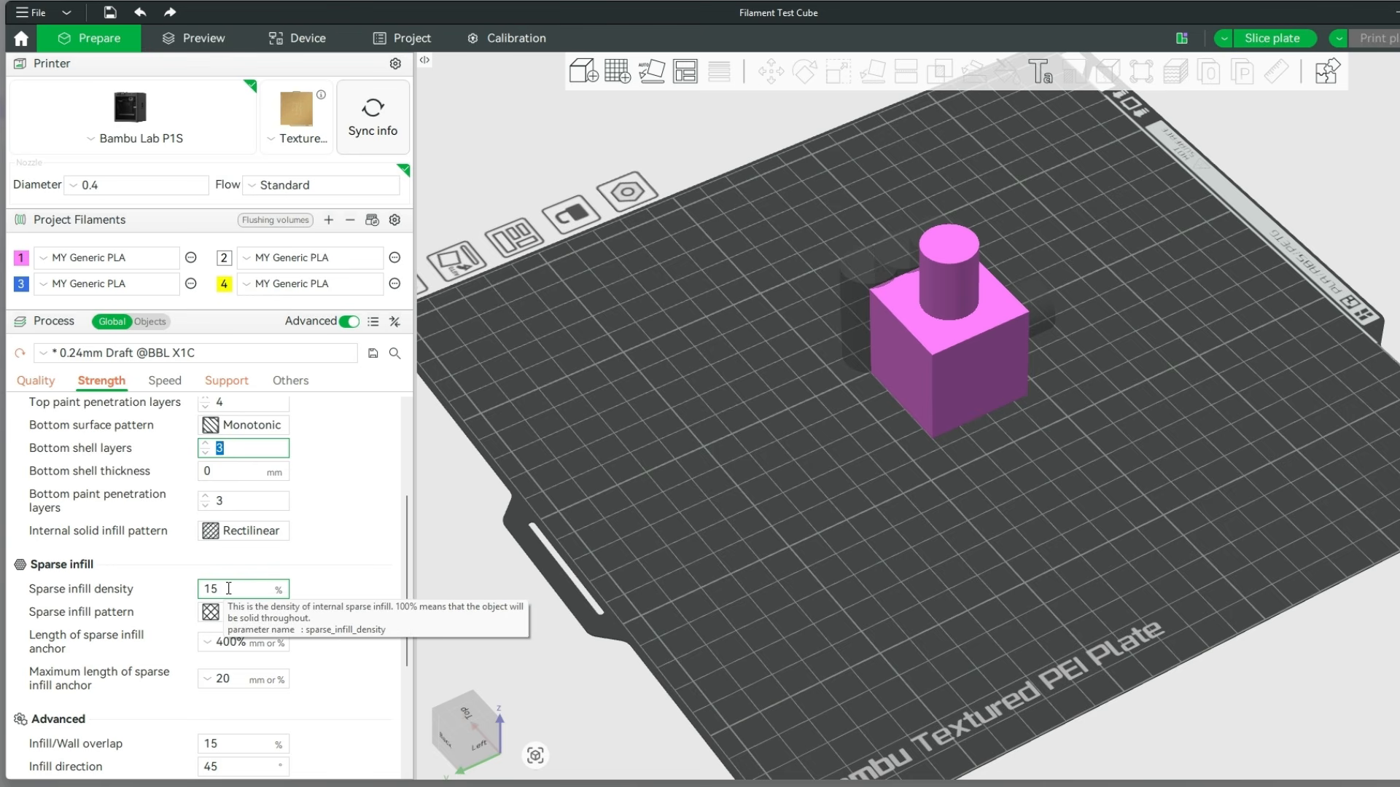
click(232, 588)
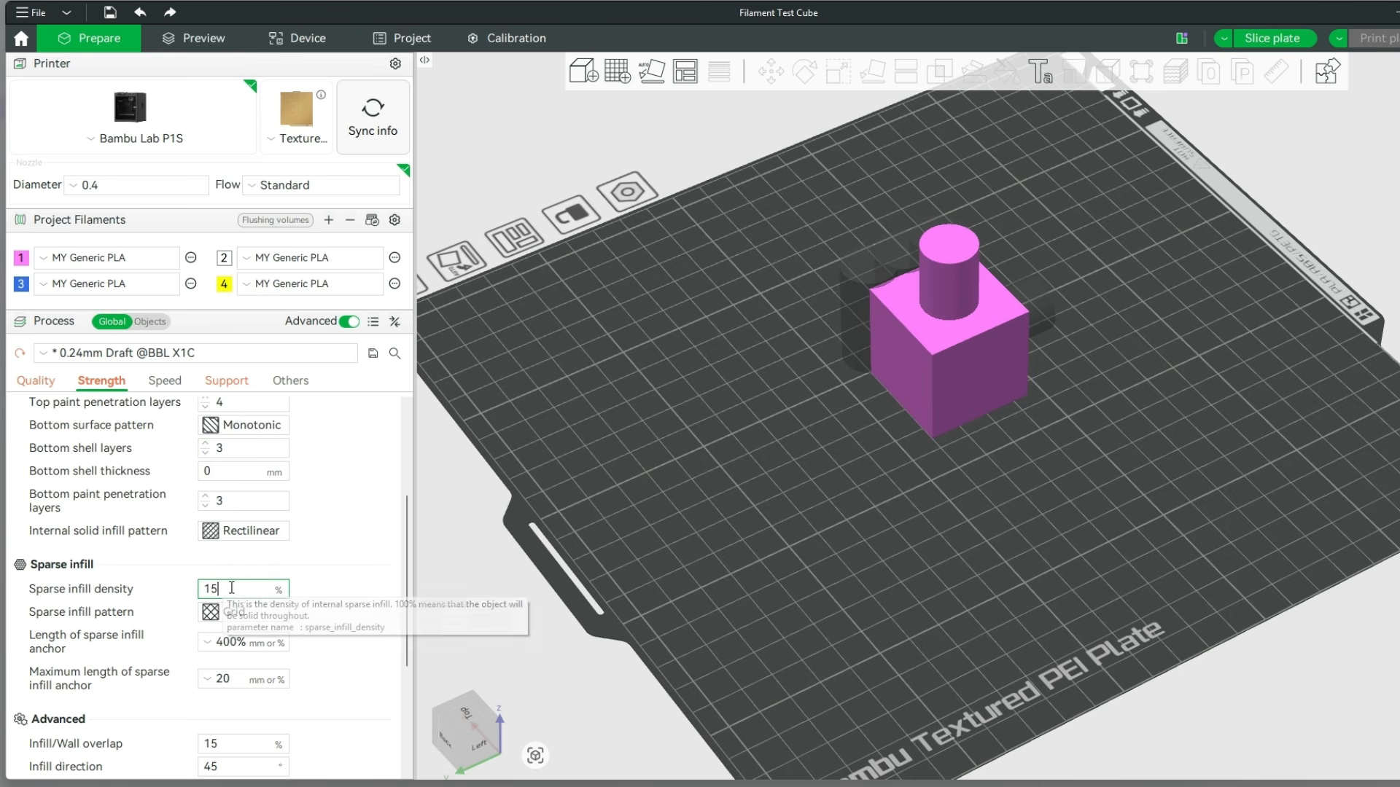
key(BackSpace)
text(0)
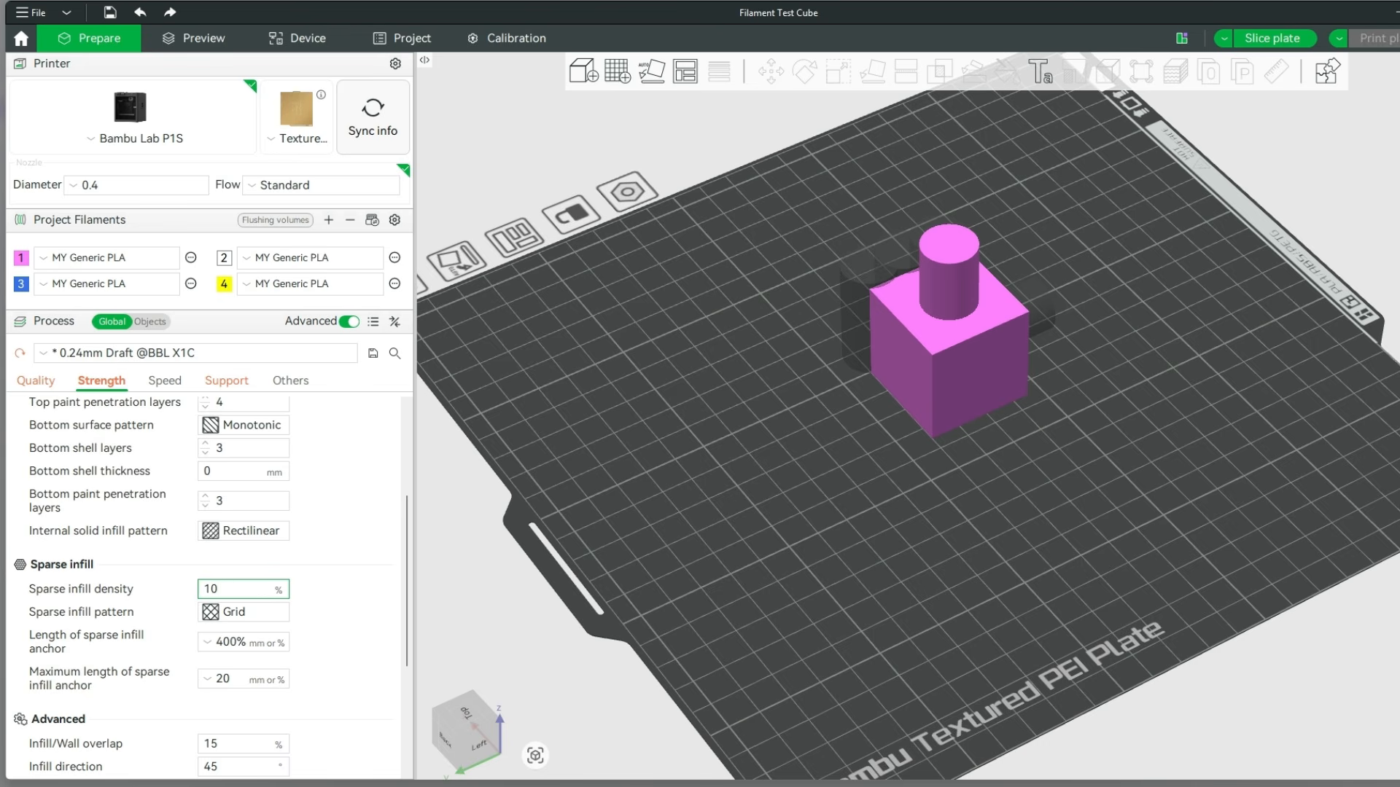
key(Return)
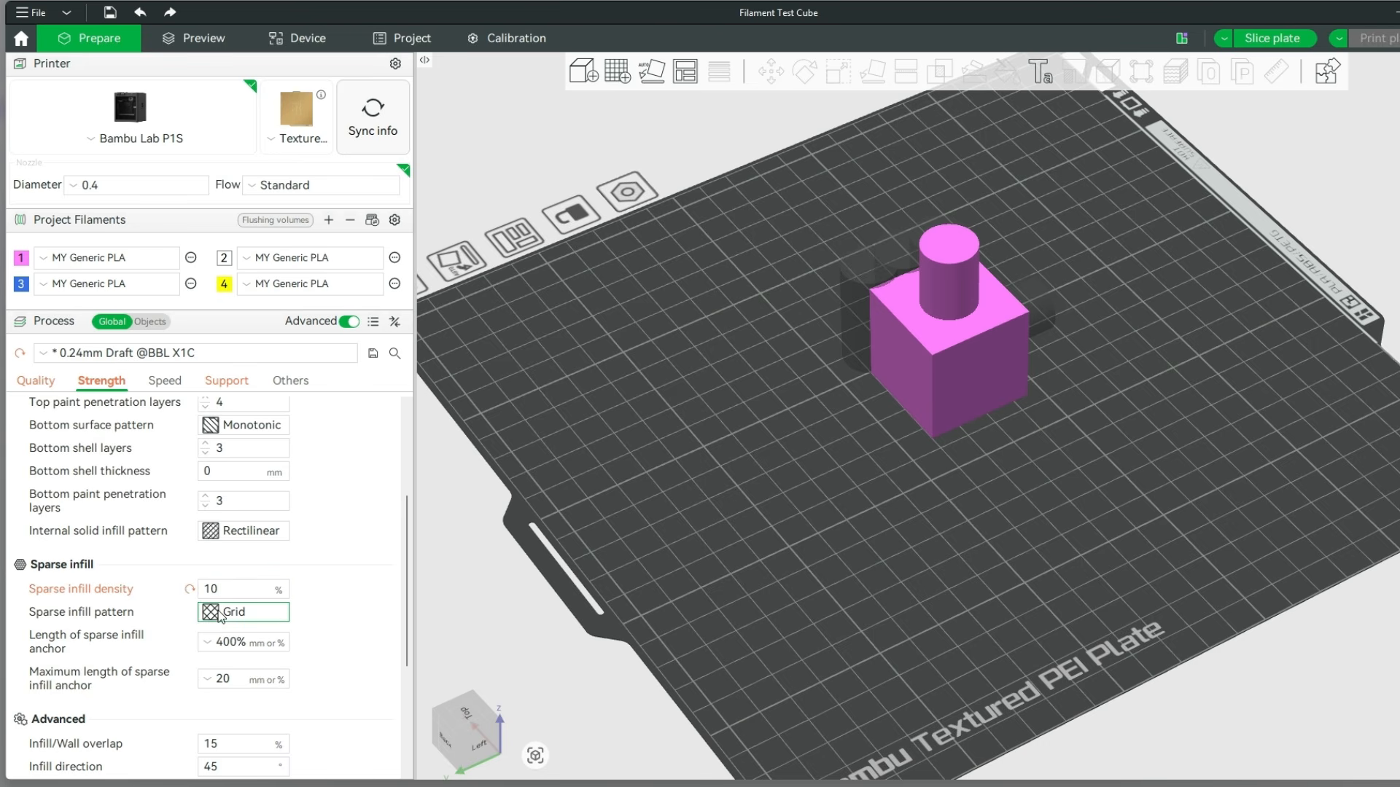
click(214, 614)
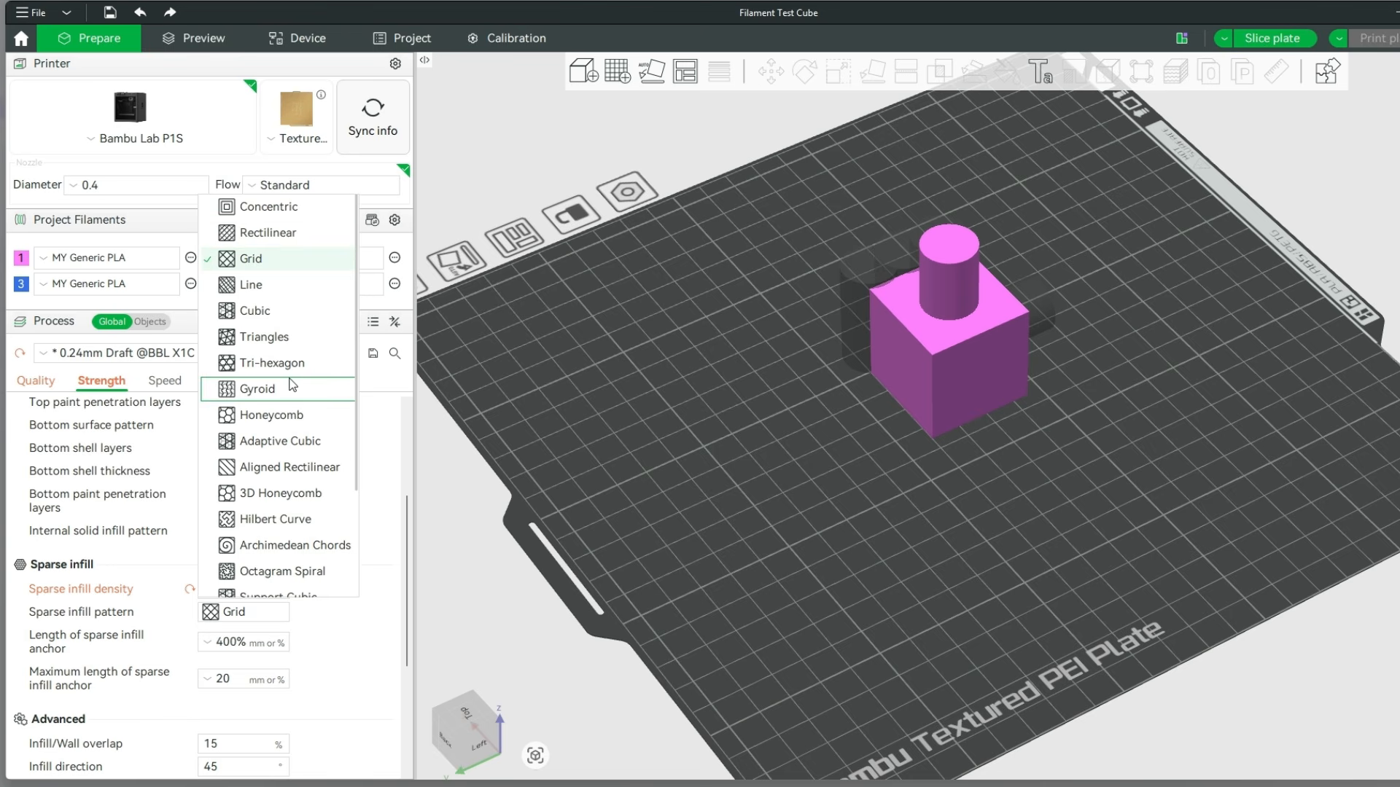
scroll(281, 448, down, 3)
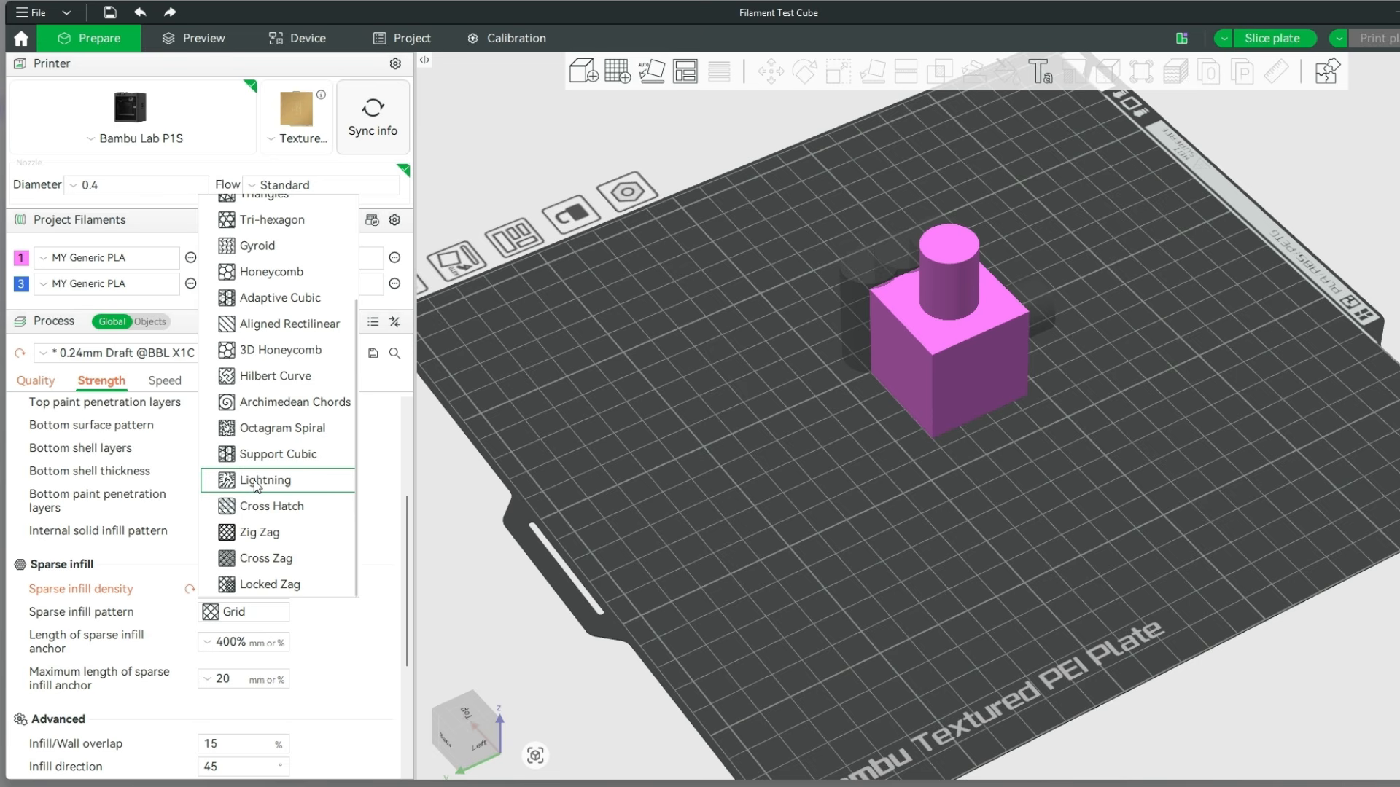
click(253, 480)
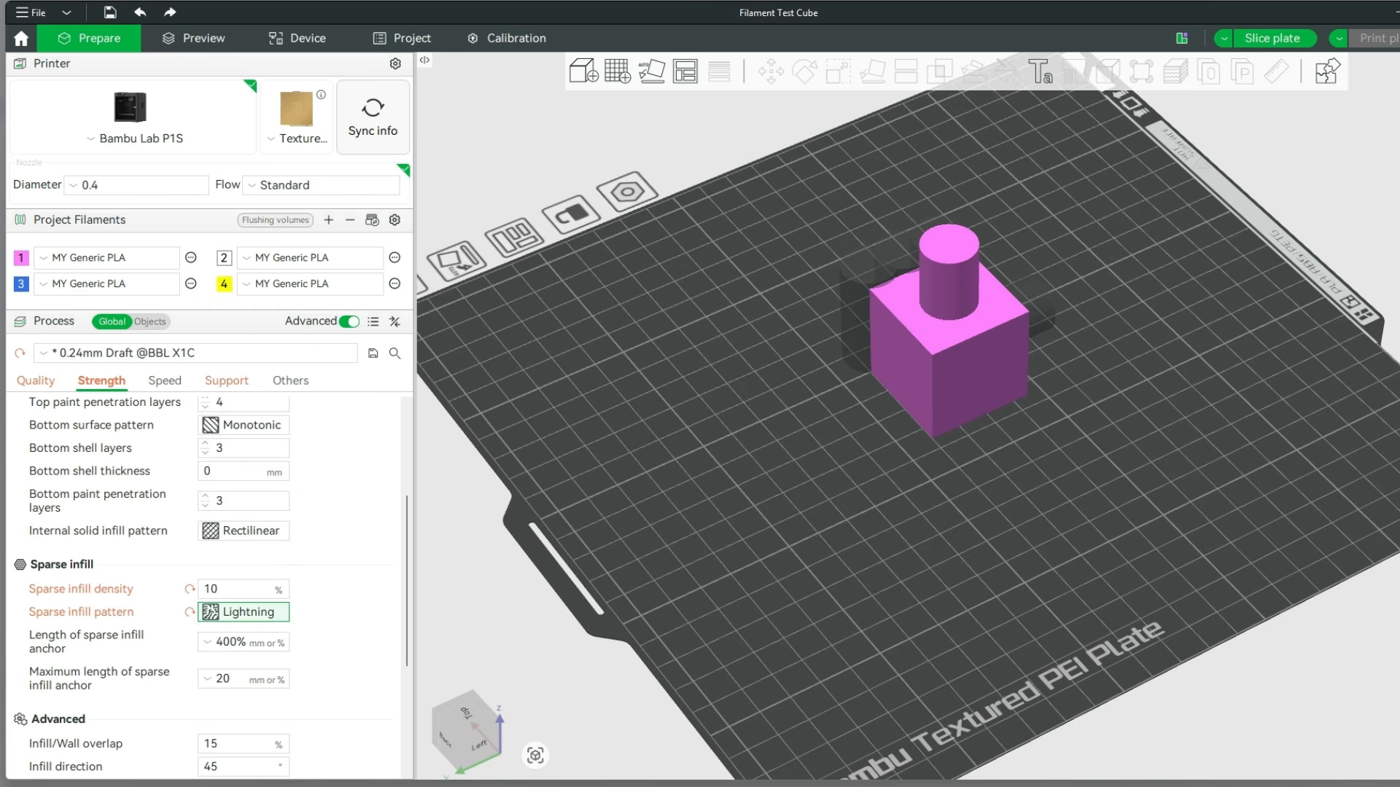
Slice the plate with the changed strength settings and view the supported arch side of the model
click(1276, 41)
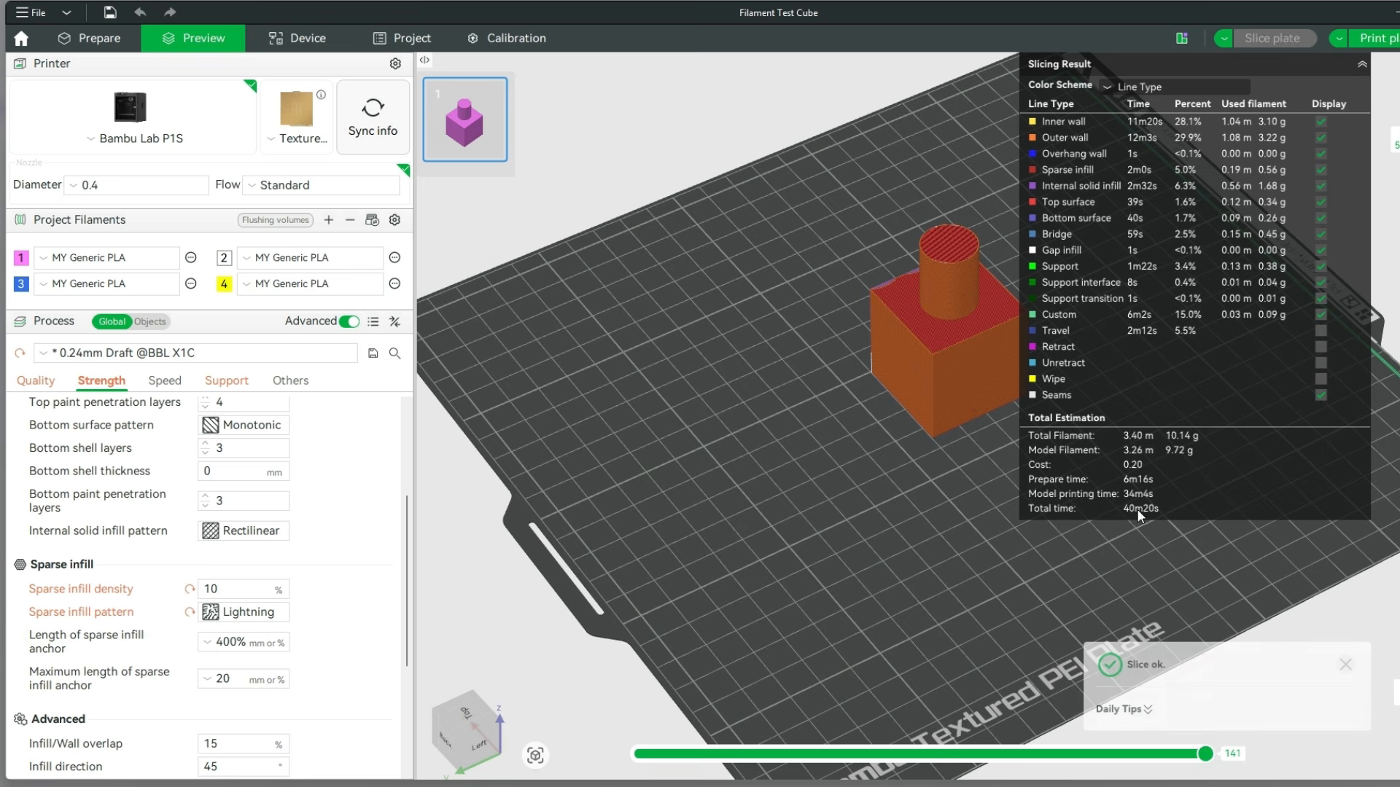
drag(659, 469, 843, 447)
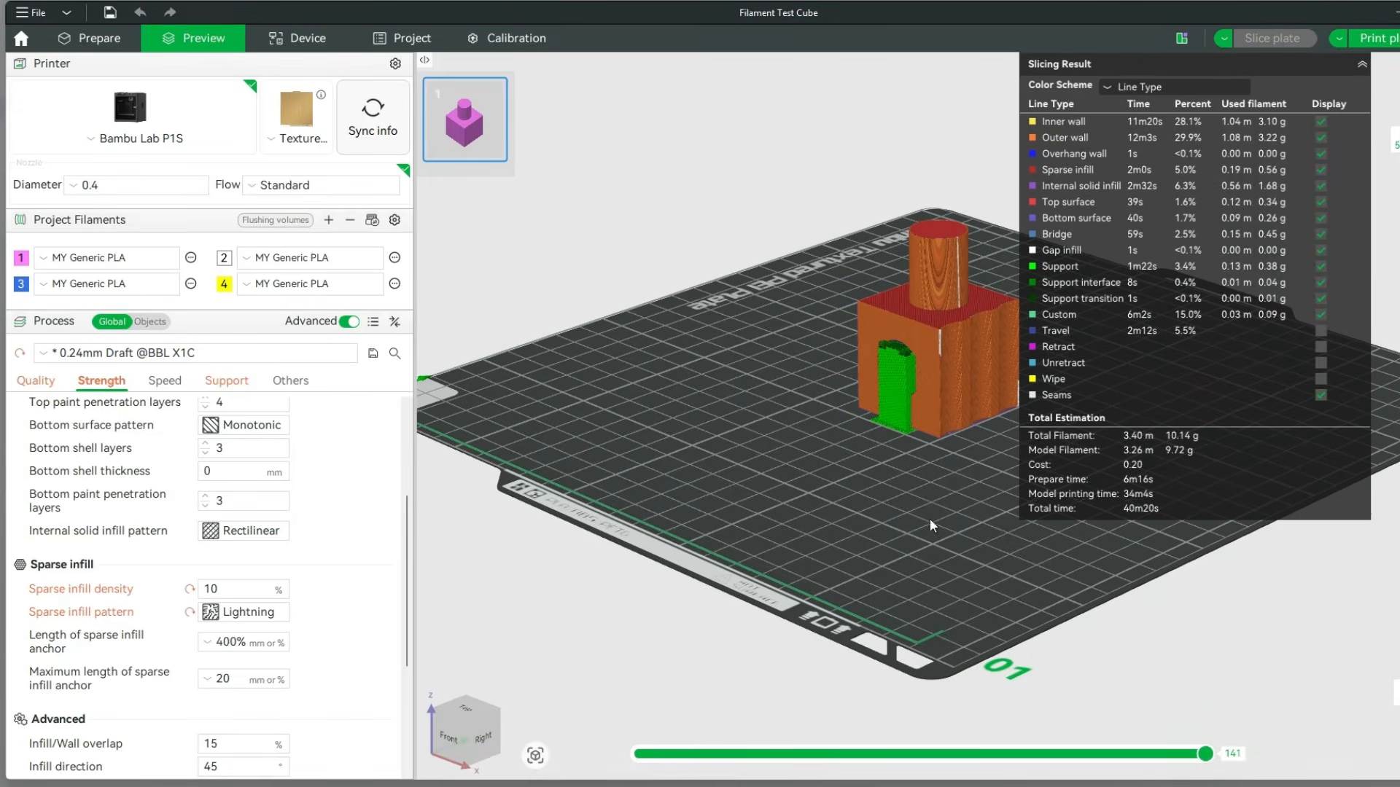
drag(930, 518, 920, 519)
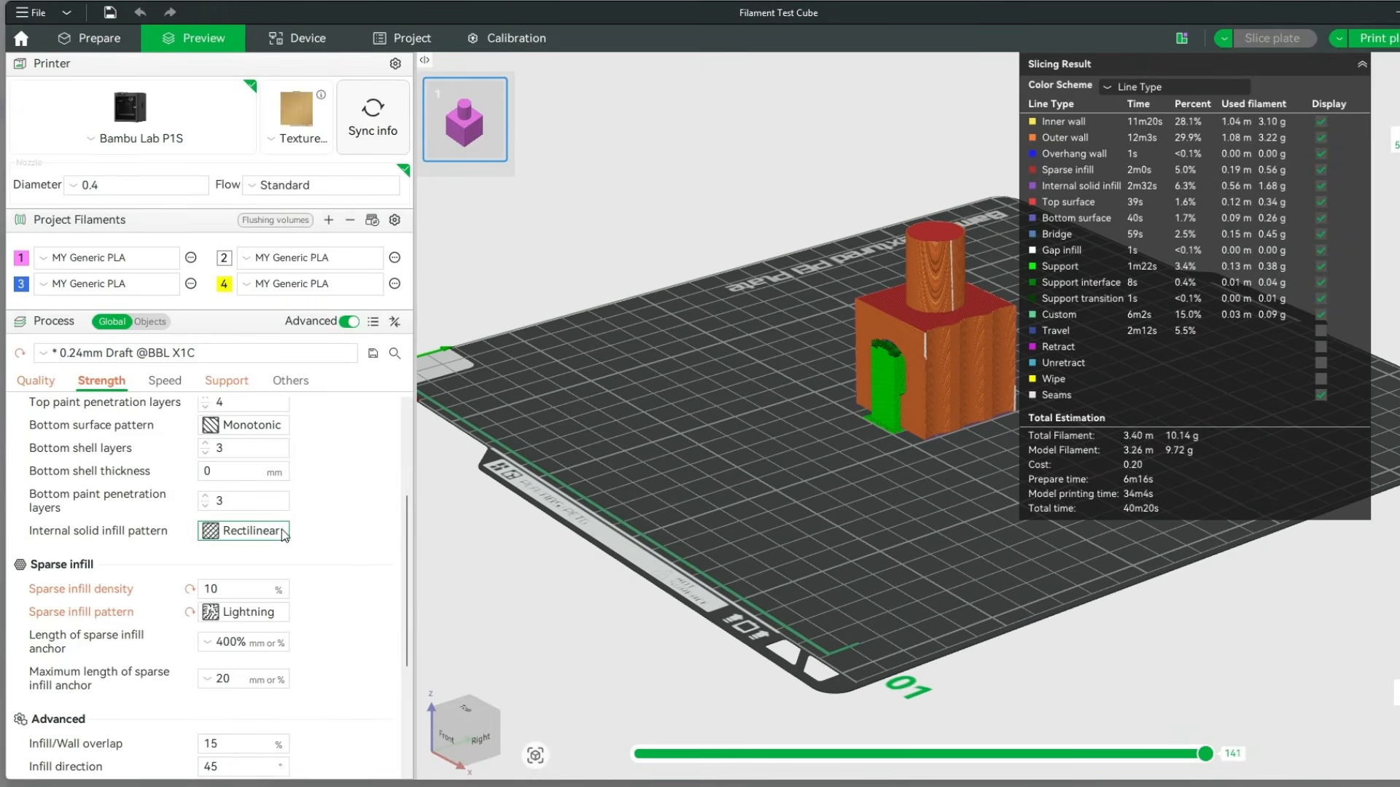
Change the support type to tree(auto) with the Tree Slim style, and reslice the plate to check the support
click(229, 385)
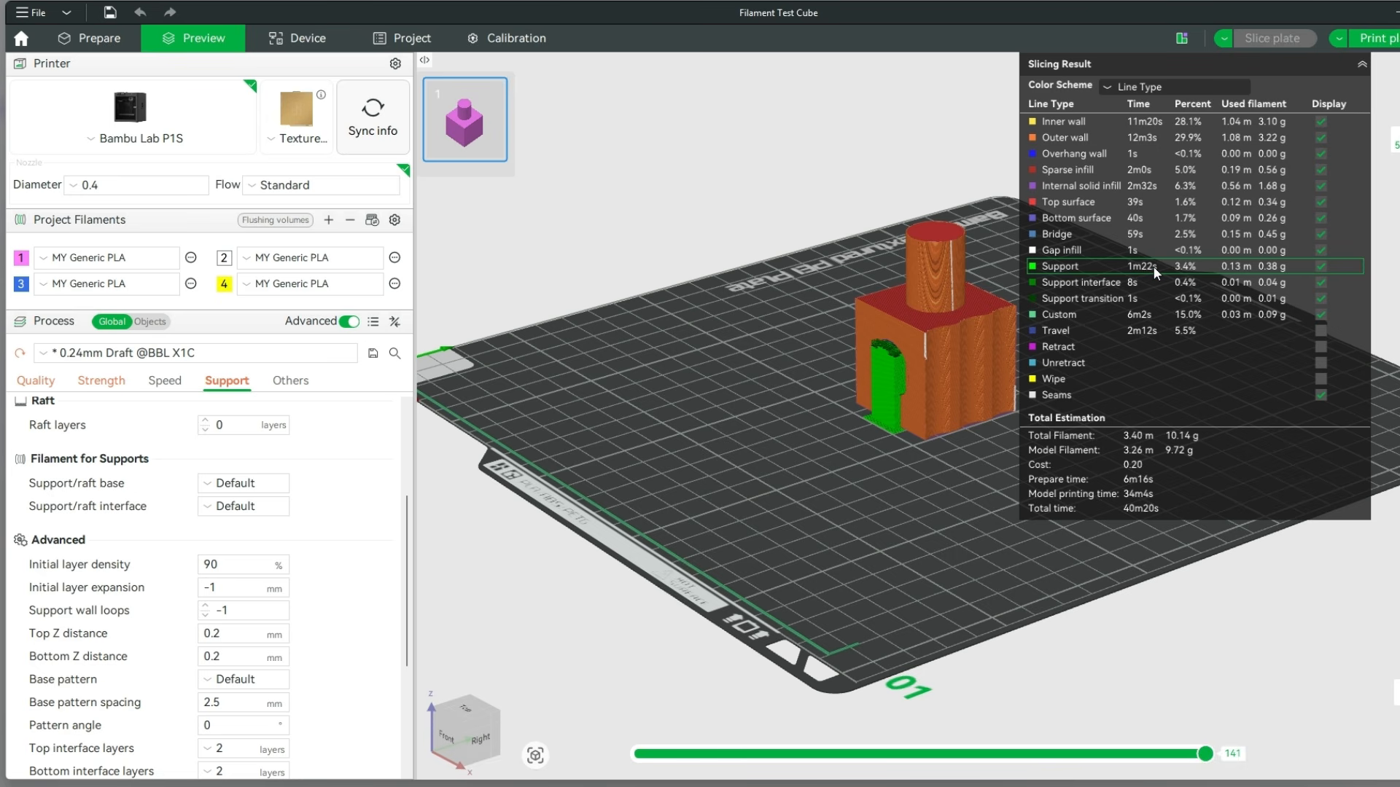
scroll(257, 474, up, 3)
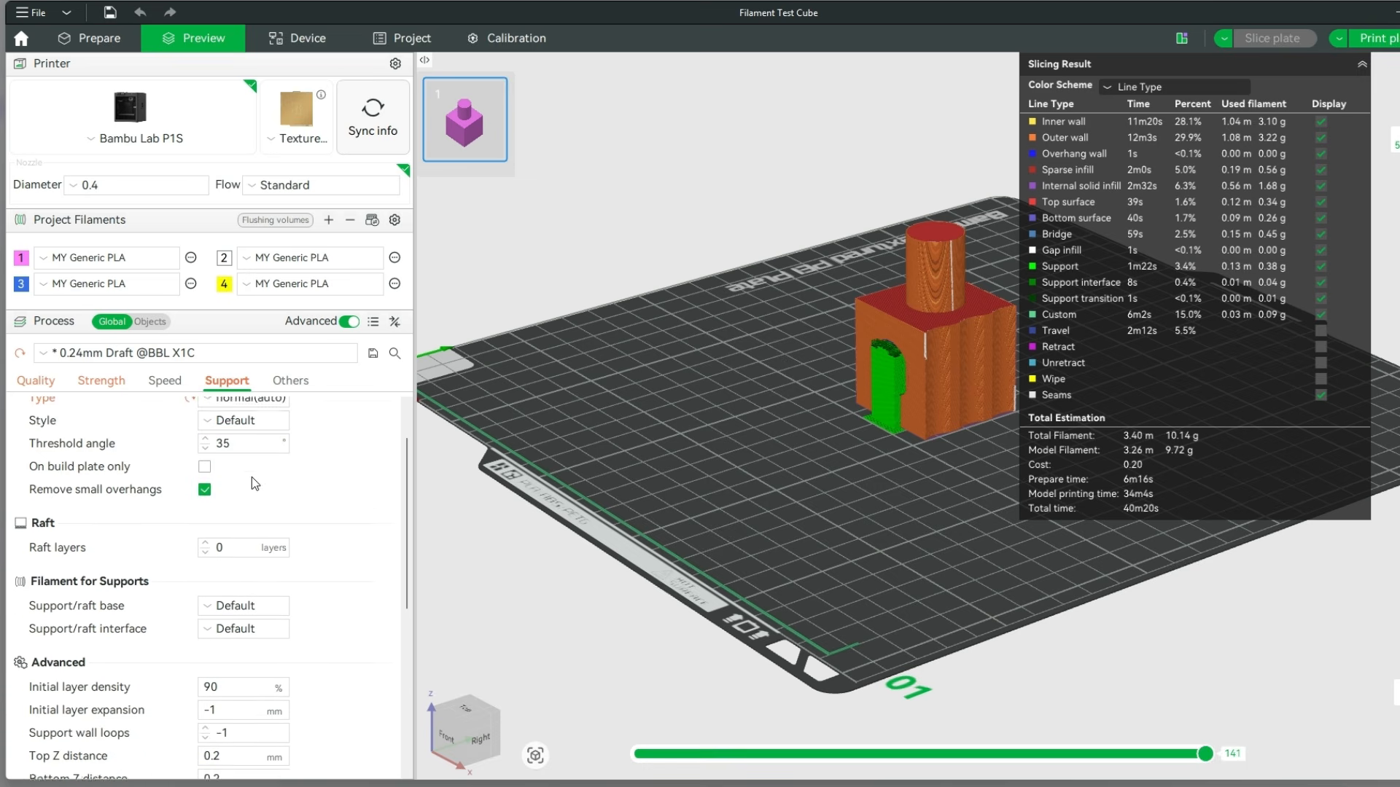
scroll(255, 483, up, 2)
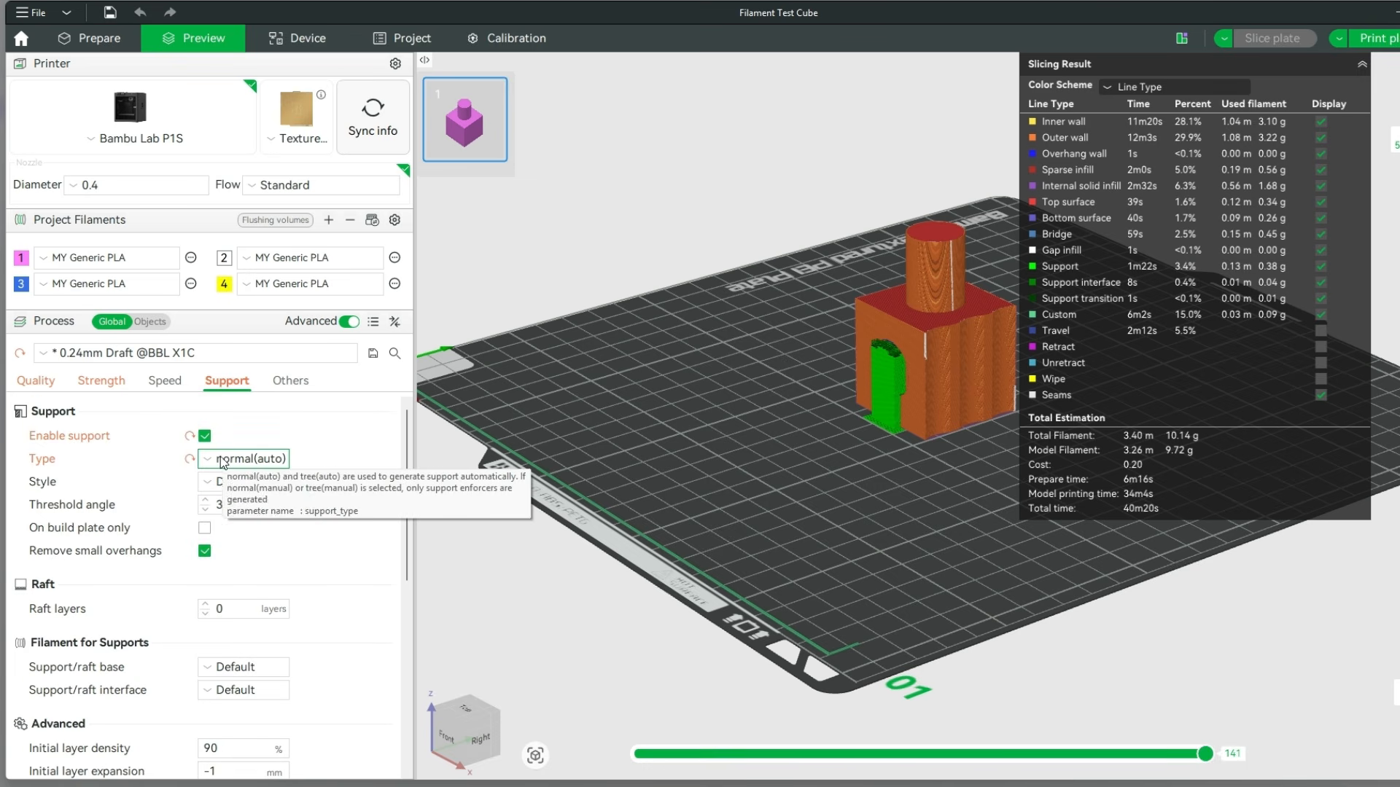
click(223, 463)
click(224, 495)
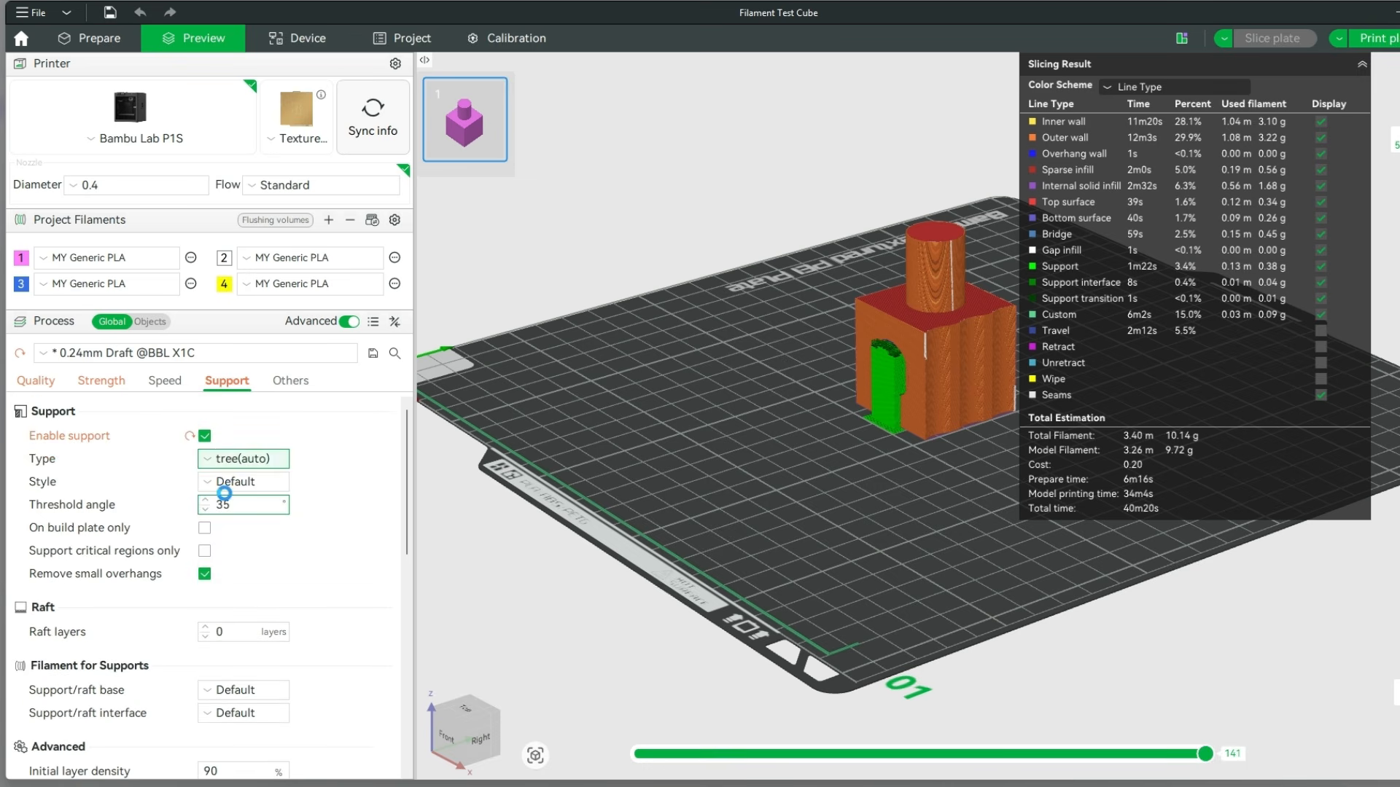
click(222, 482)
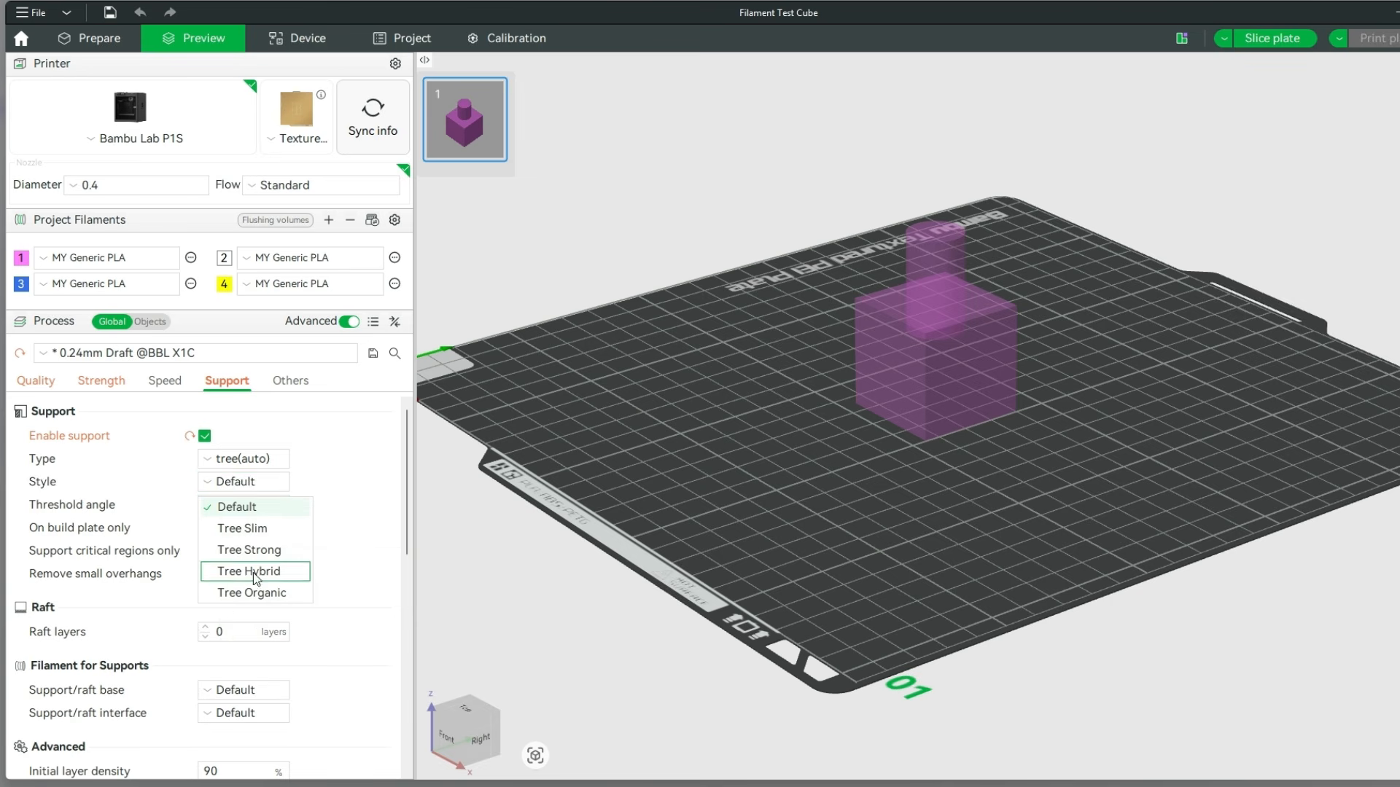
click(242, 528)
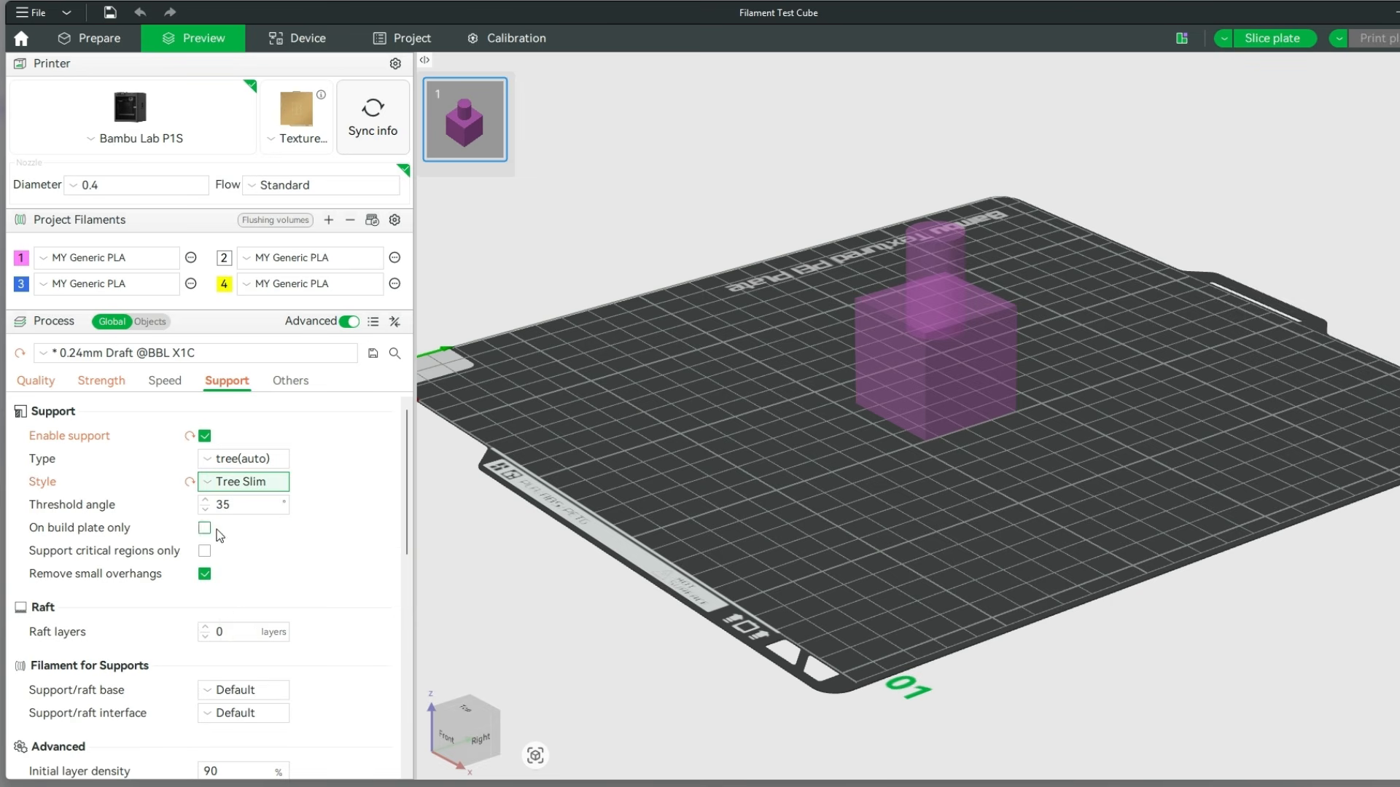
click(1261, 41)
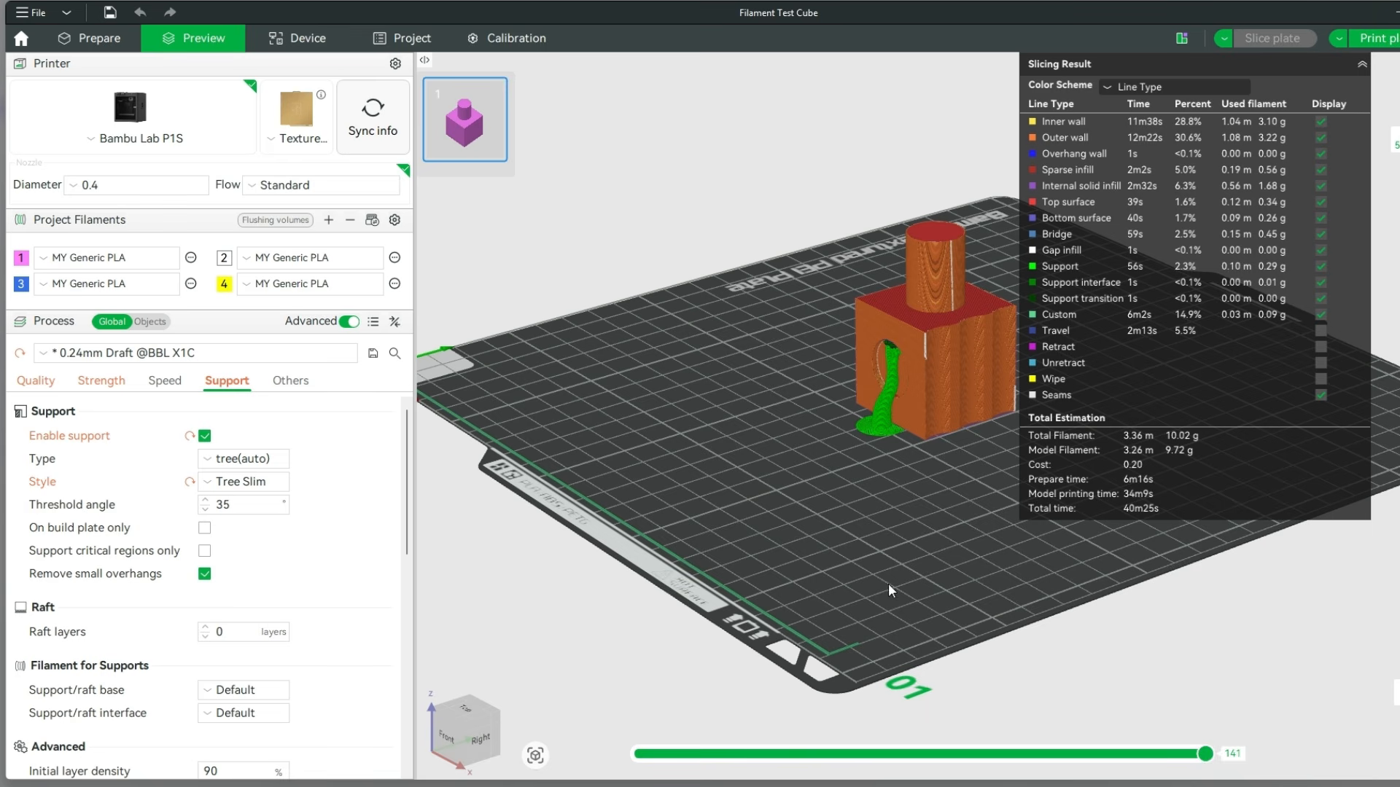
drag(893, 558, 886, 558)
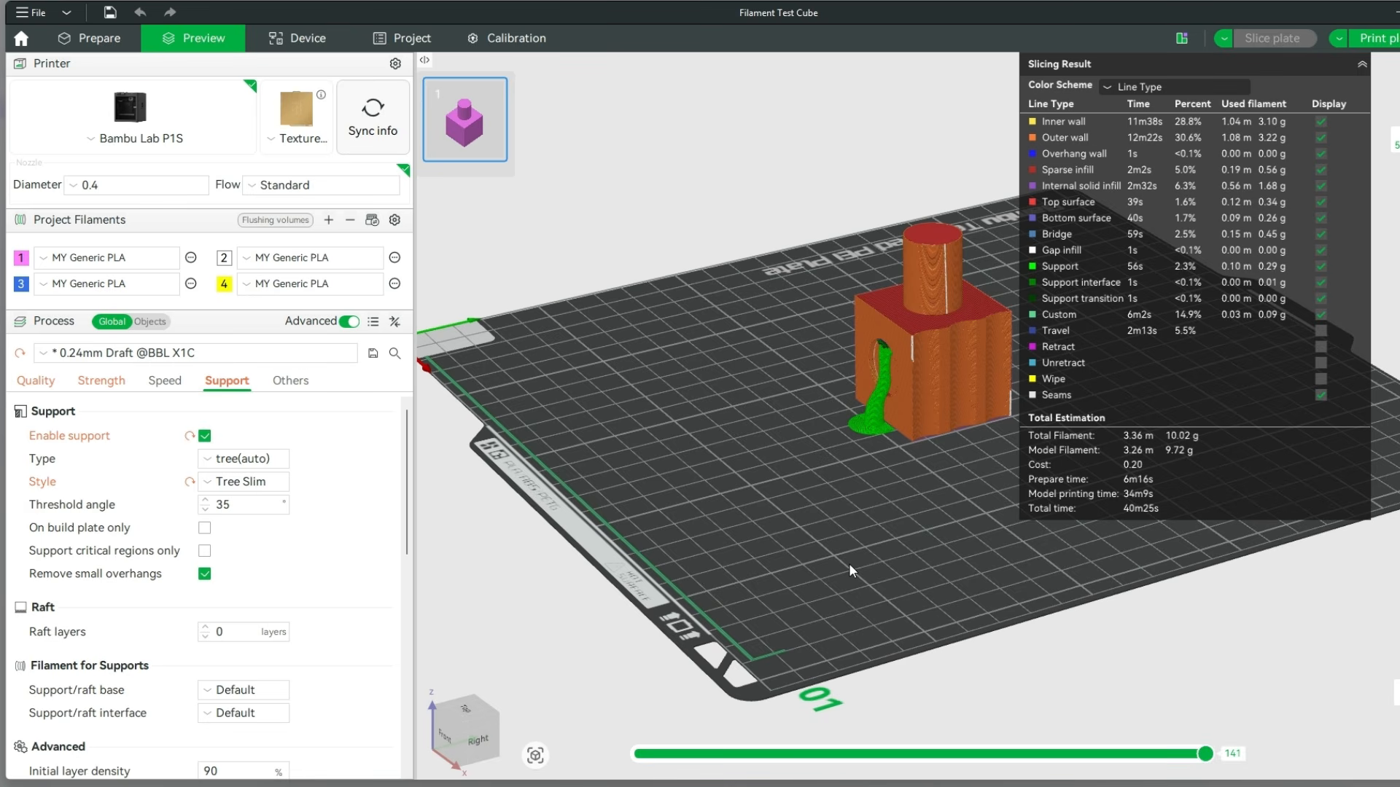
Collapse the slicing results and inspect the sliced layers down into the cylinder, restoring the full-height preview at the end
scroll(838, 554, up, 3)
click(1361, 64)
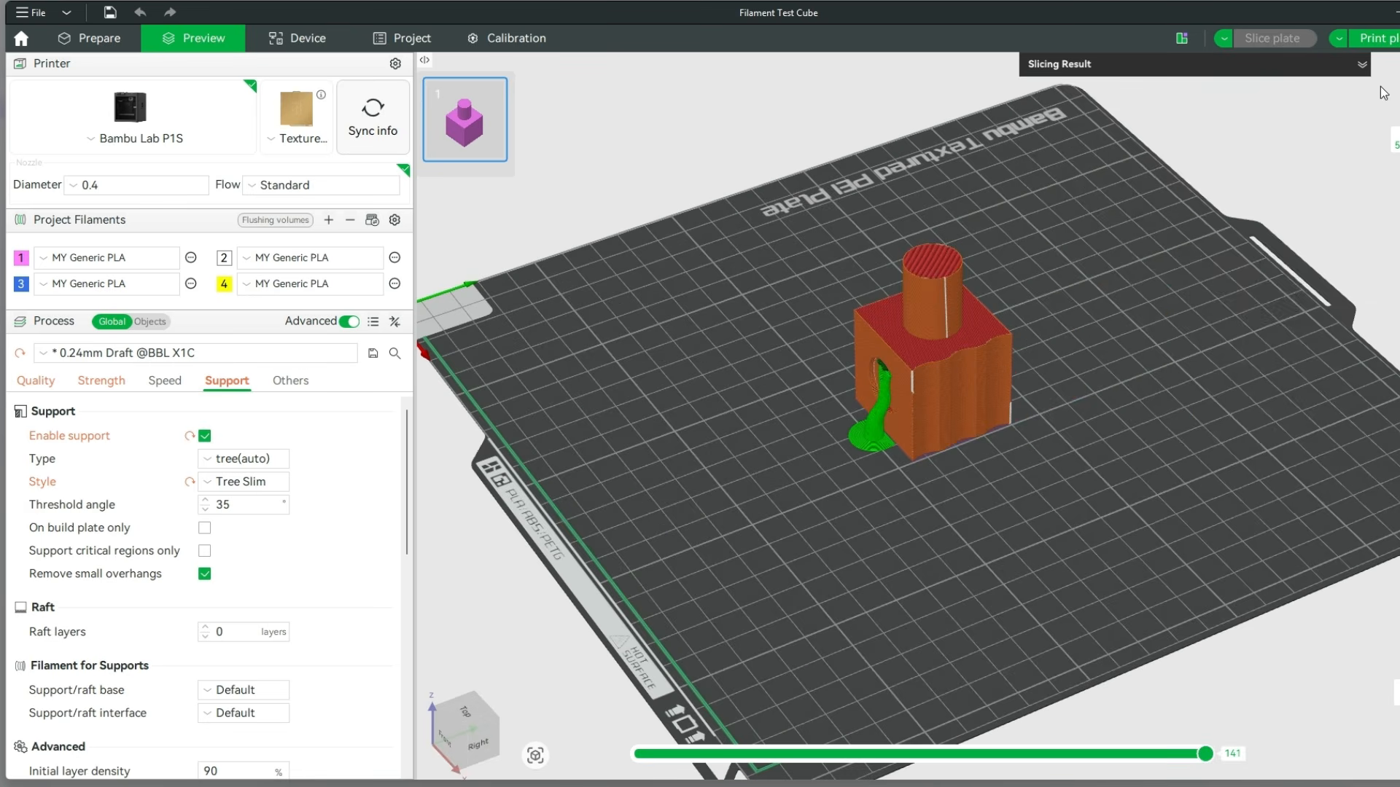
drag(1398, 140, 1399, 240)
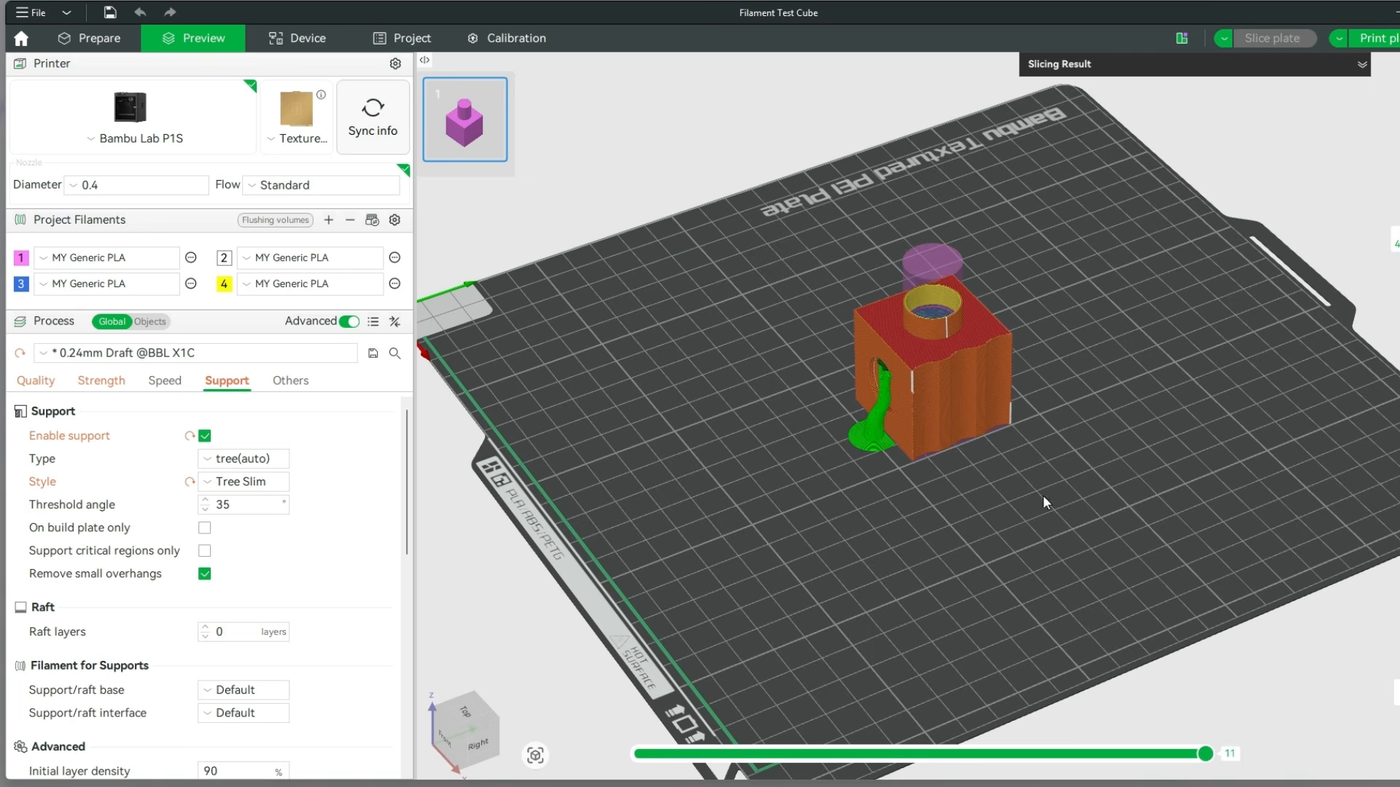
drag(1042, 495, 974, 571)
drag(1398, 241, 1398, 145)
drag(1284, 340, 1211, 308)
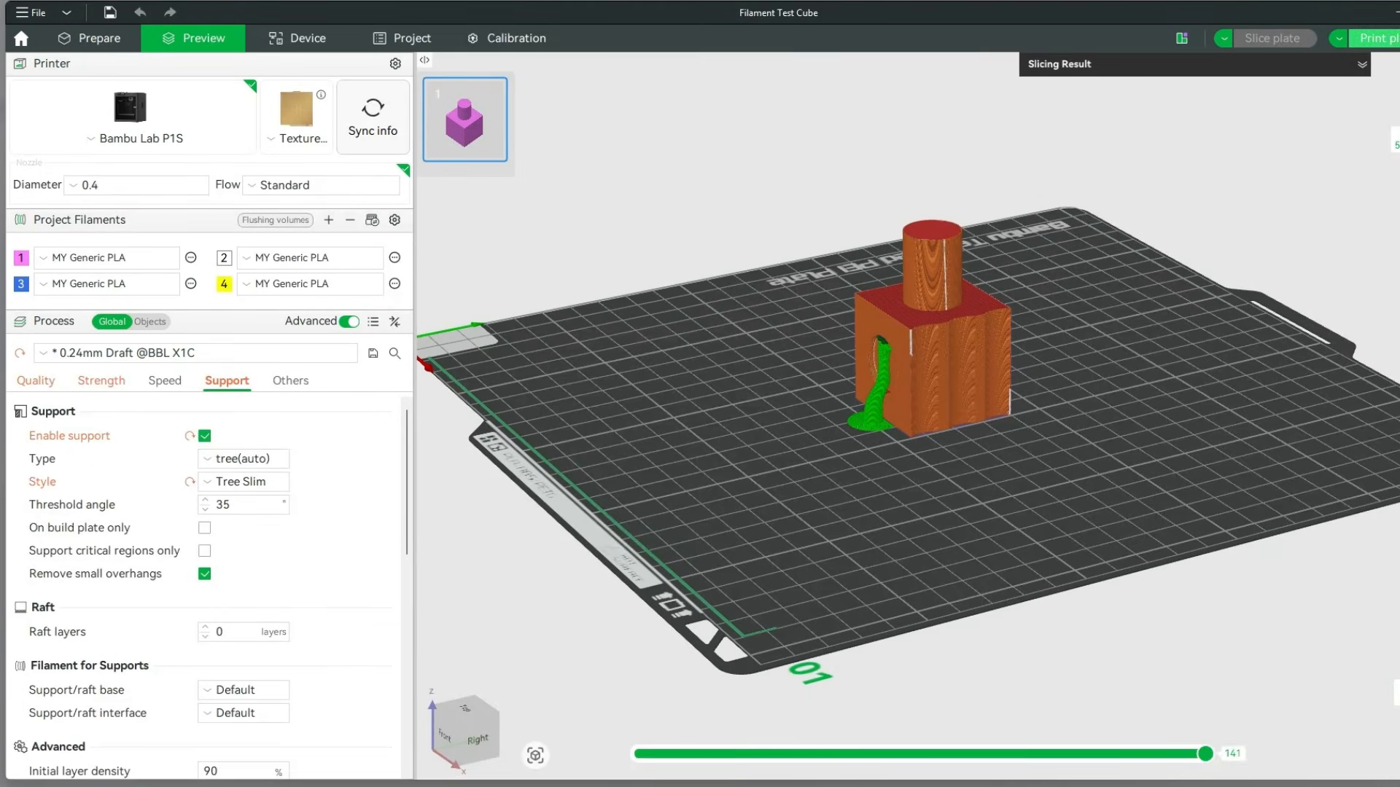
Send the Filament Test Cube print job to the OG P1S printer, assigning a loaded filament to its PLA slot
click(1374, 38)
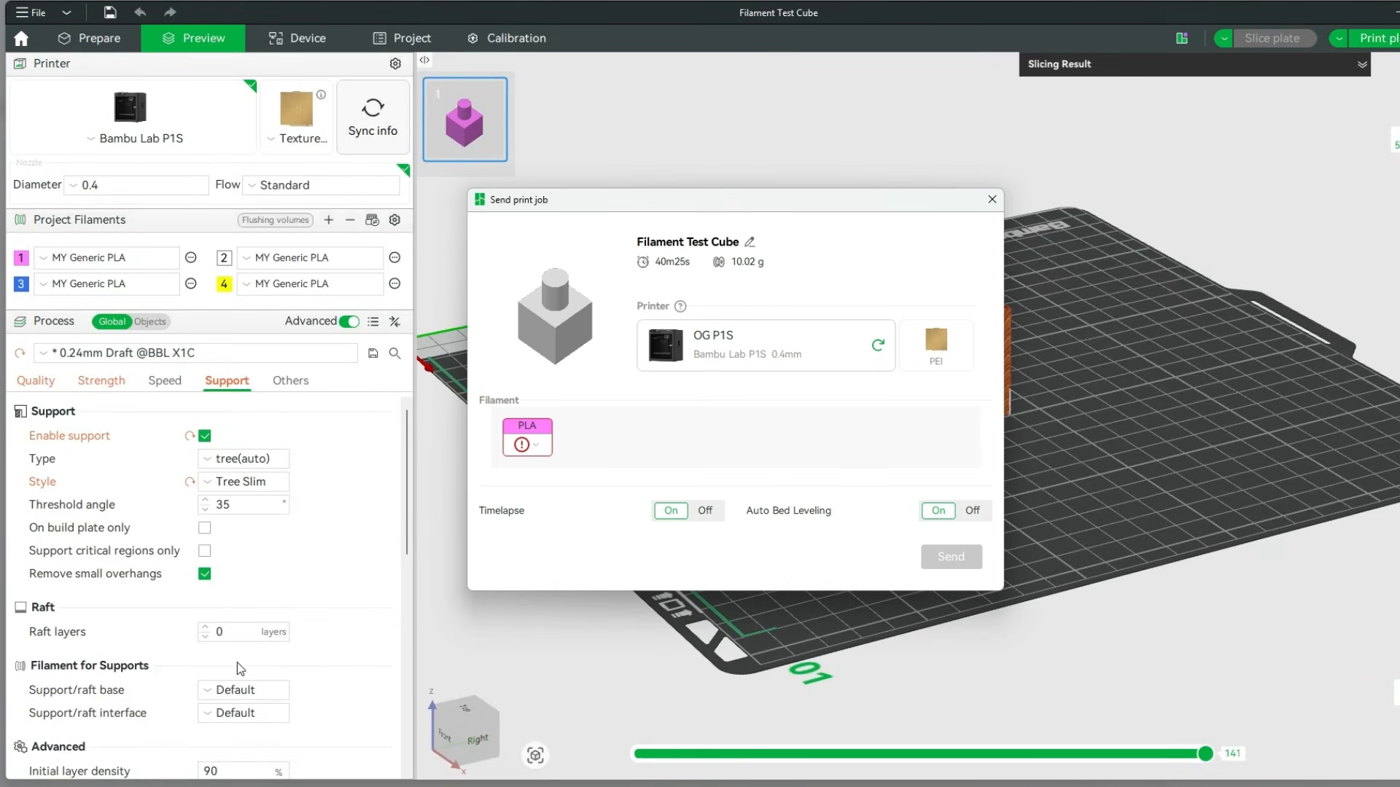
click(523, 434)
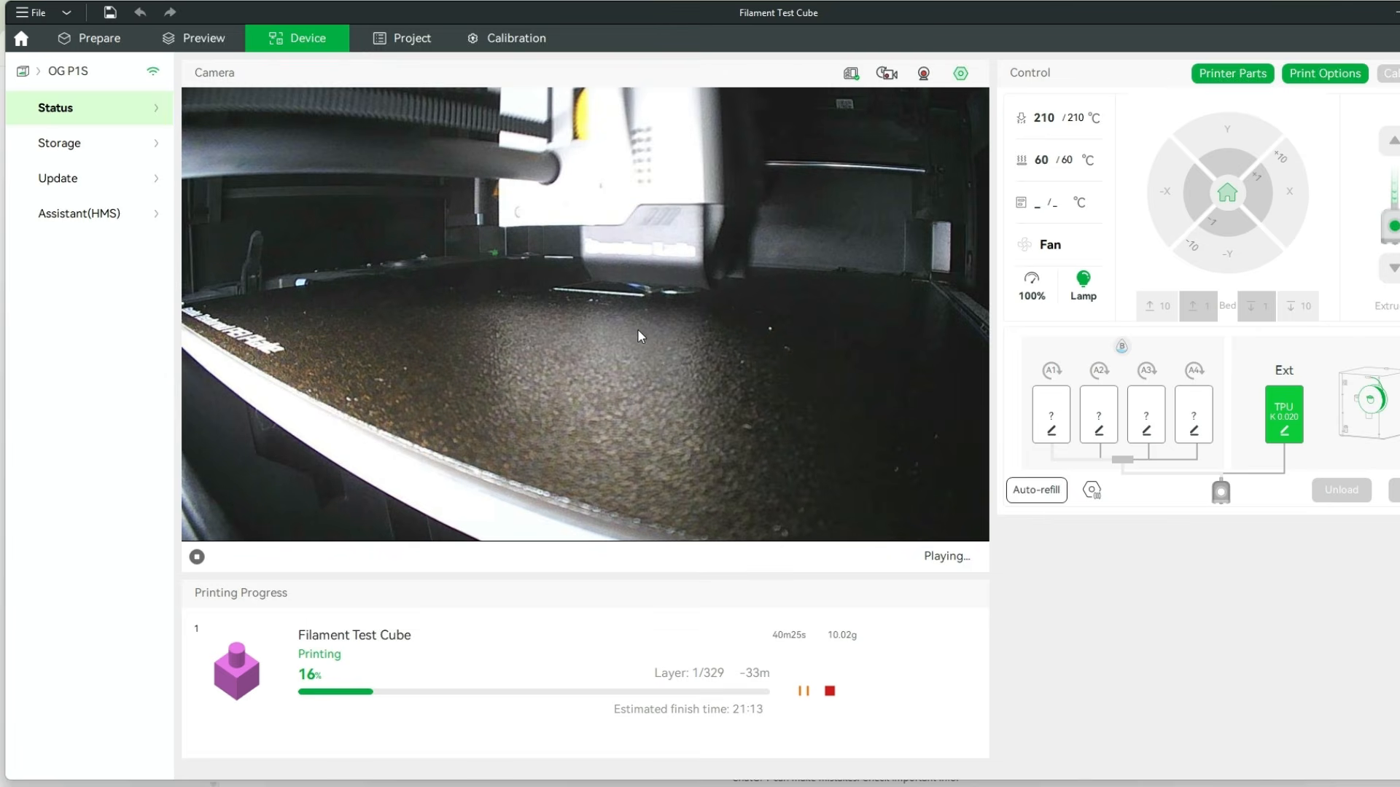
Set the speed of the running print to Sport
click(1034, 287)
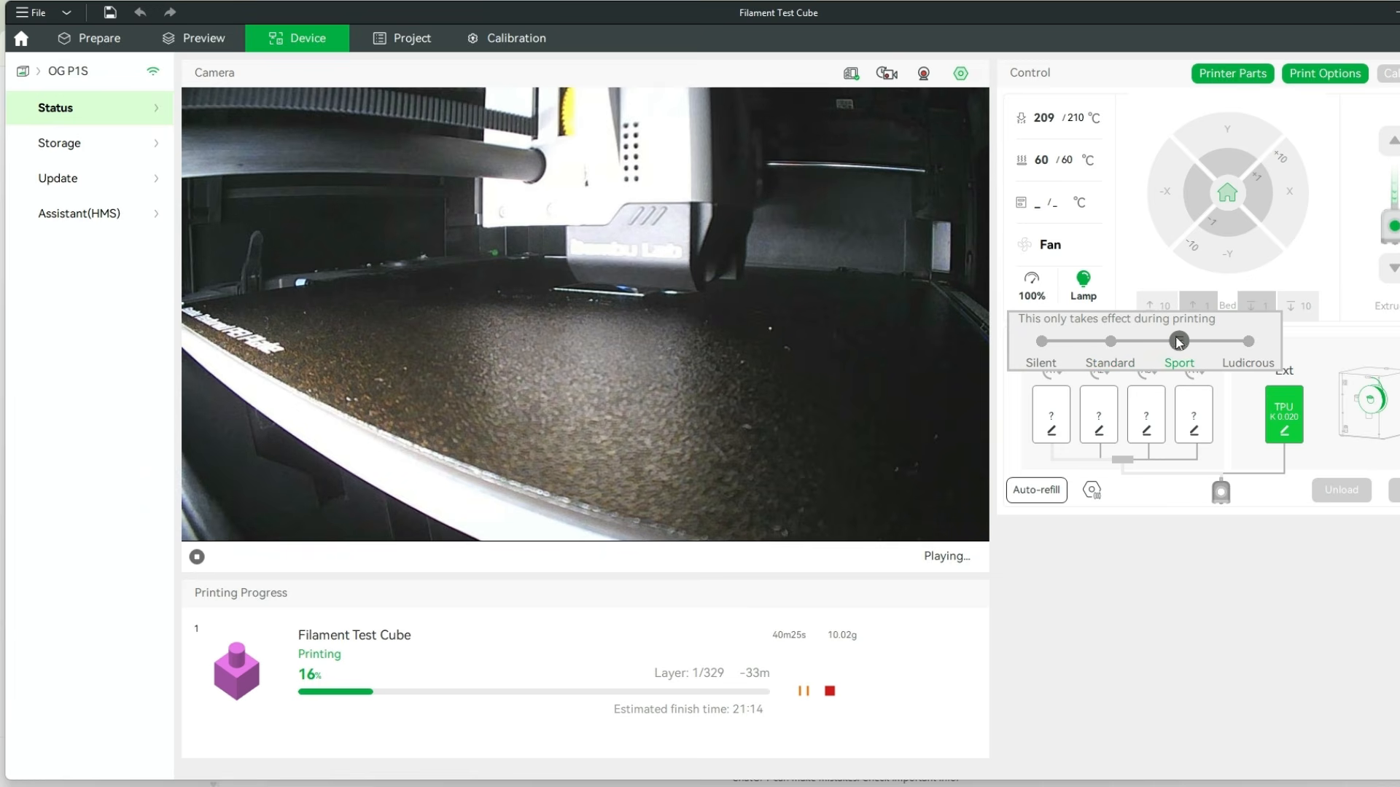
click(1179, 341)
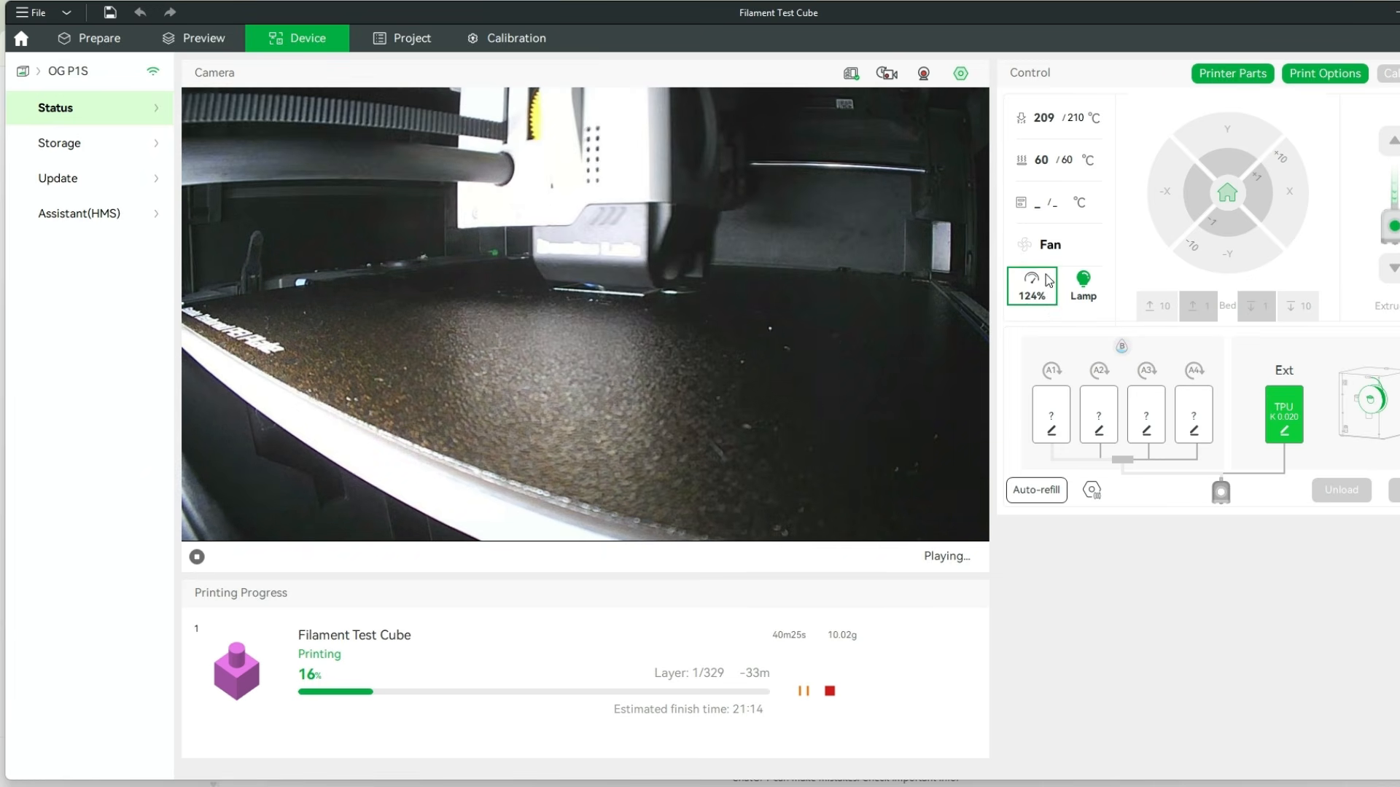